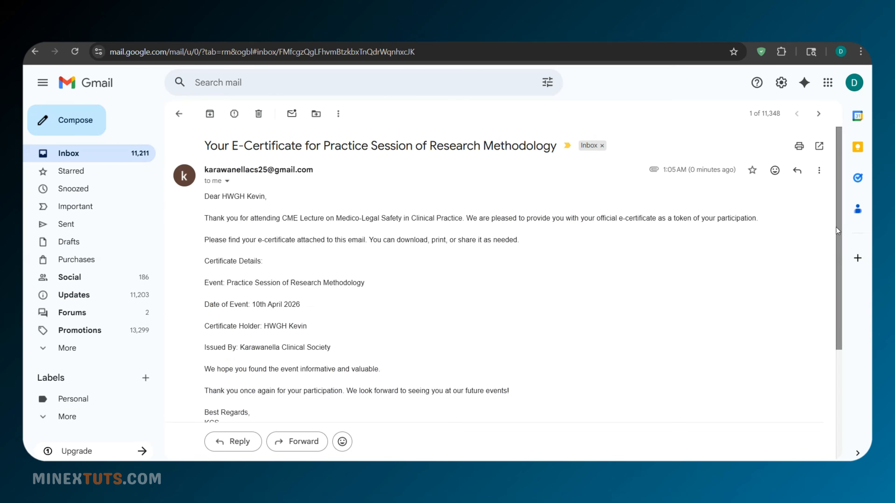
- Open the 'E Certificate of Research Methodology.pdf' attachment at the bottom of the certificate email
left_click_drag(836, 228, 836, 339)
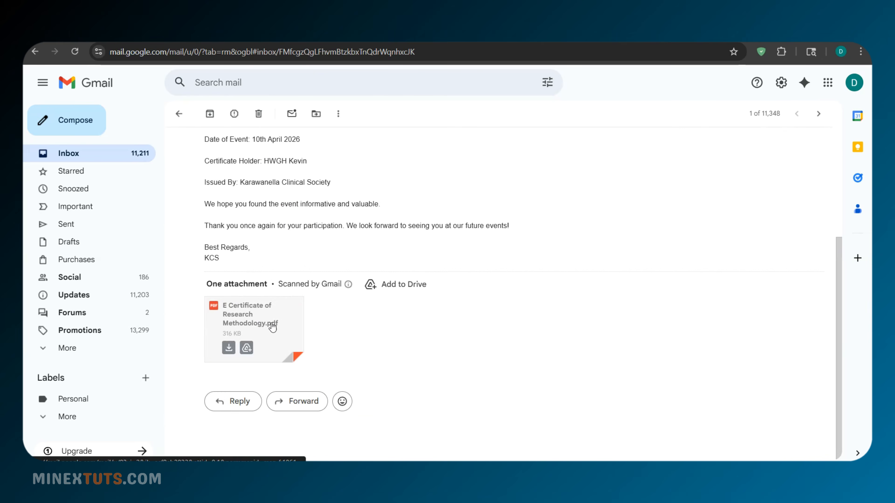
left_click(263, 323)
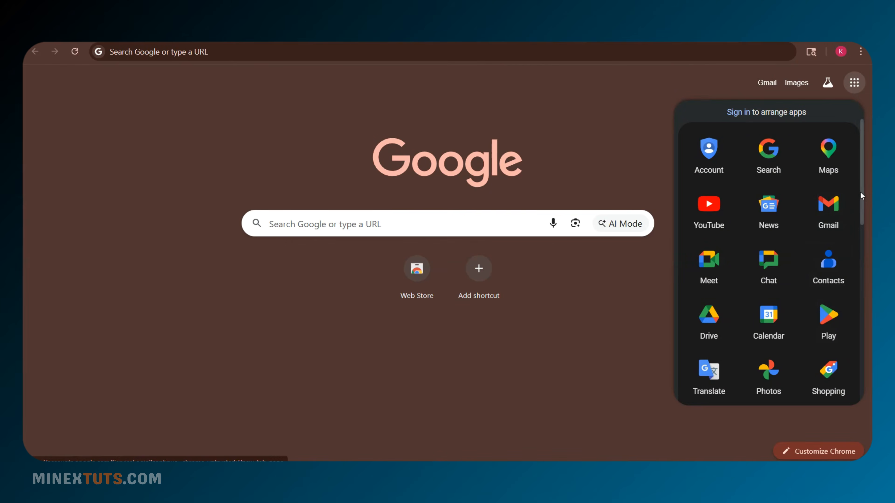
- Create a blank form titled 'CME Practice Session on Research Methodology', correcting the spelling of Practice
scroll(779, 304, "down", 8)
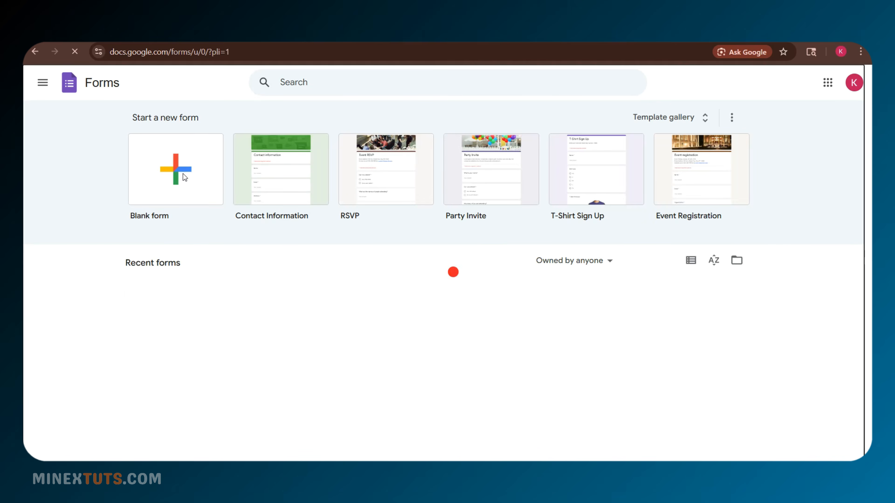
left_click(183, 174)
left_click(268, 154)
type("CME Lecture")
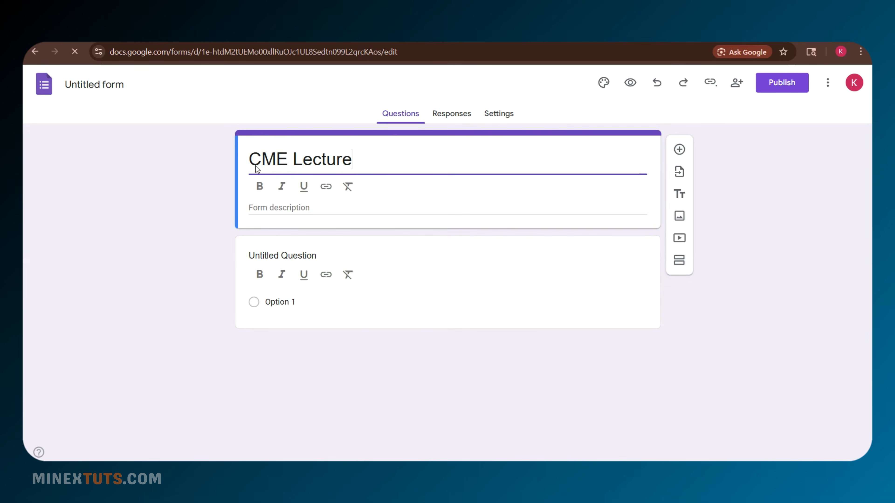
key("BackSpace")
key("BackSpace")
key("BackSpace")
key("BackSpace")
key("BackSpace")
key("BackSpace")
key("BackSpace")
type("Practicle")
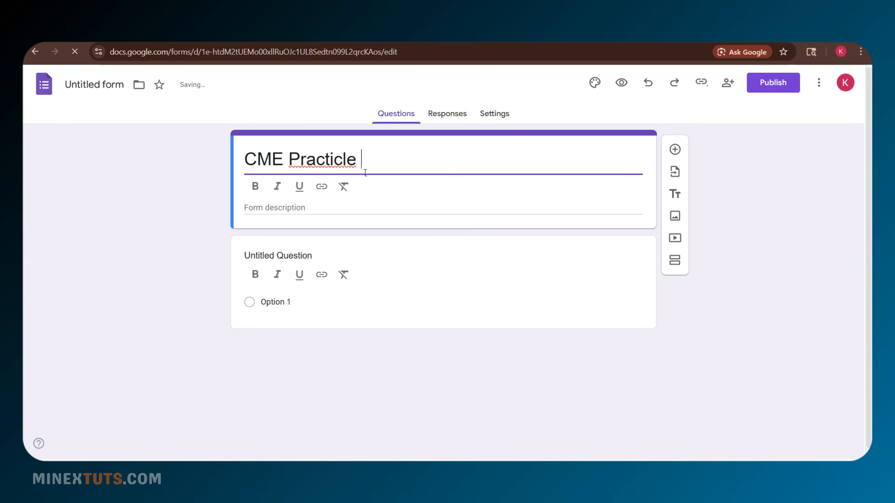
right_click(346, 166)
left_click(365, 180)
type("Session on R")
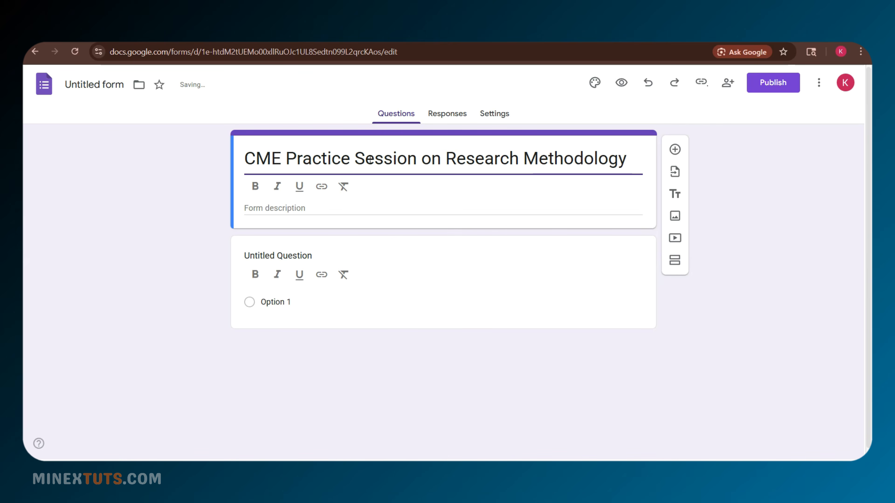
type("esearch Methodology")
- Make 'Research Methodology' bold in the title and expand the form's Responses settings
left_click_drag(627, 160, 445, 159)
left_click(255, 186)
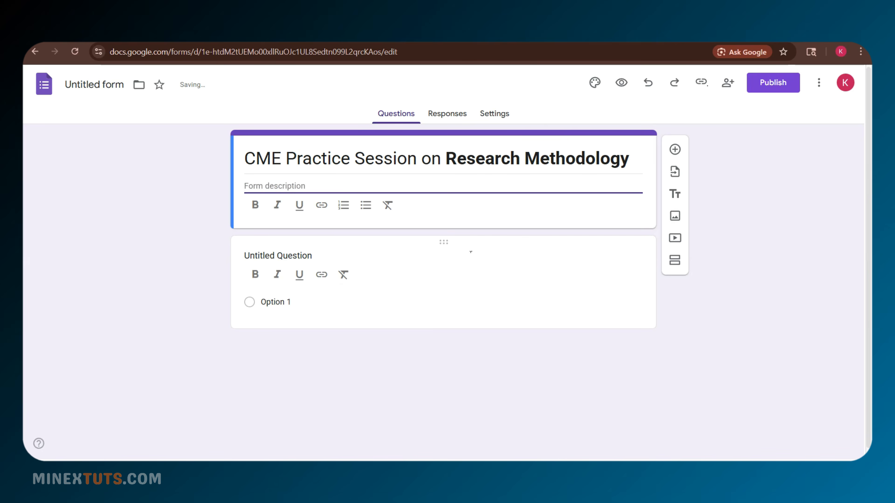
left_click(509, 113)
left_click(617, 265)
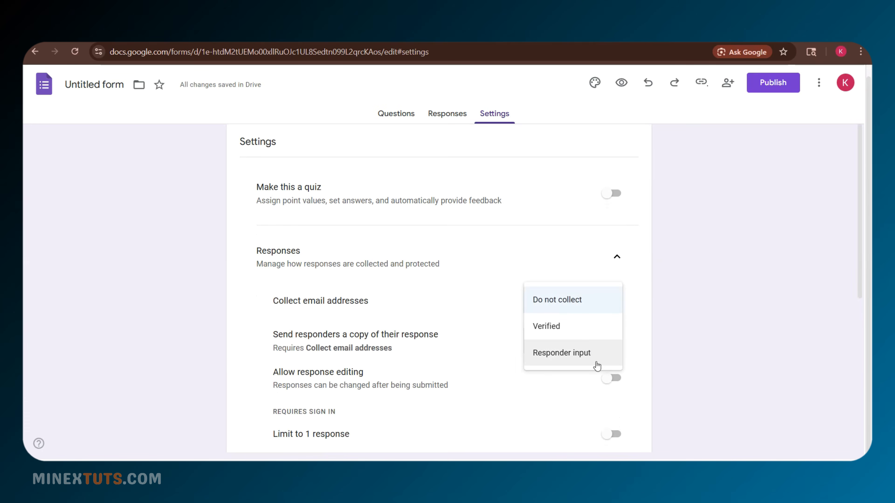
- Set Collect email addresses to Responder input and return to the form's questions
left_click(552, 360)
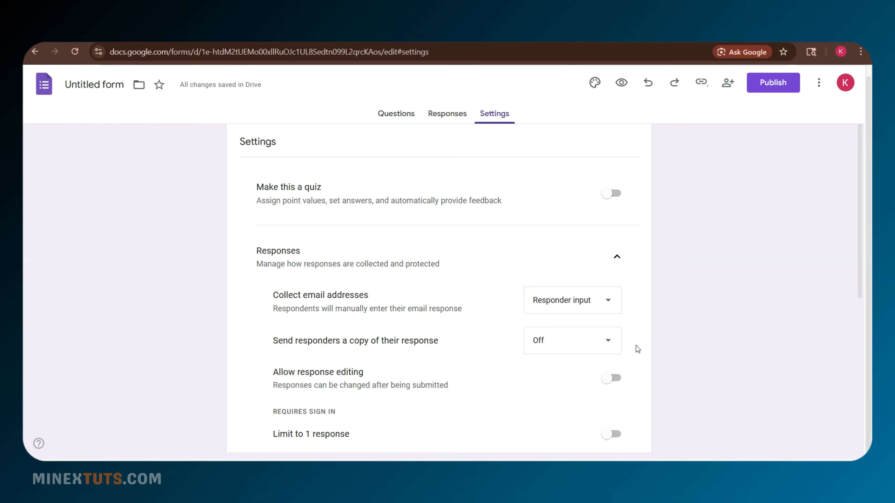
scroll(335, 346, "down", 3)
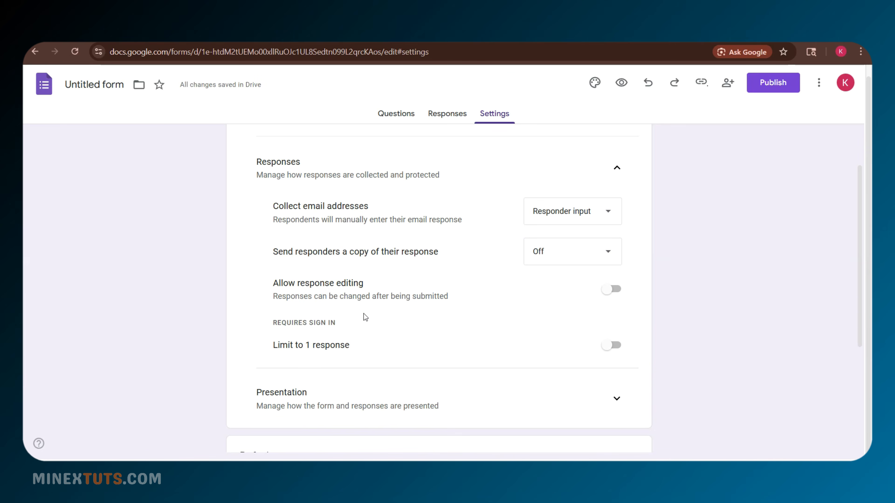
scroll(865, 133, "up", 3)
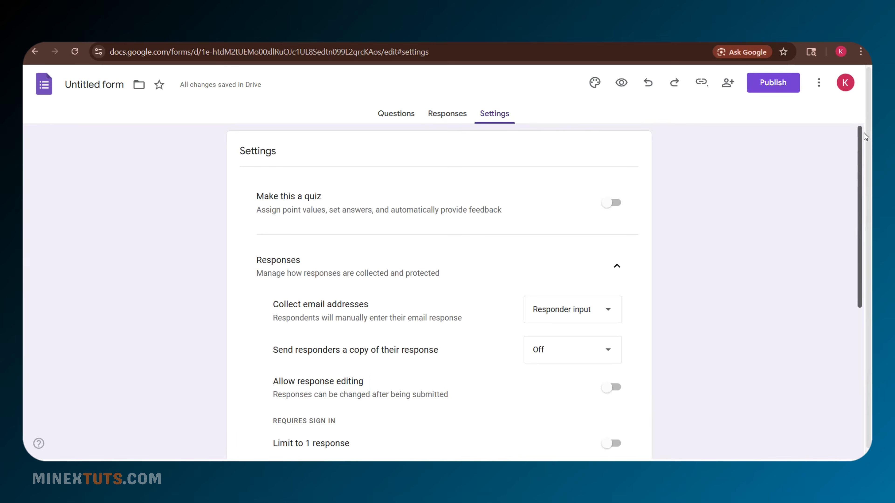
left_click(396, 113)
left_click(288, 302)
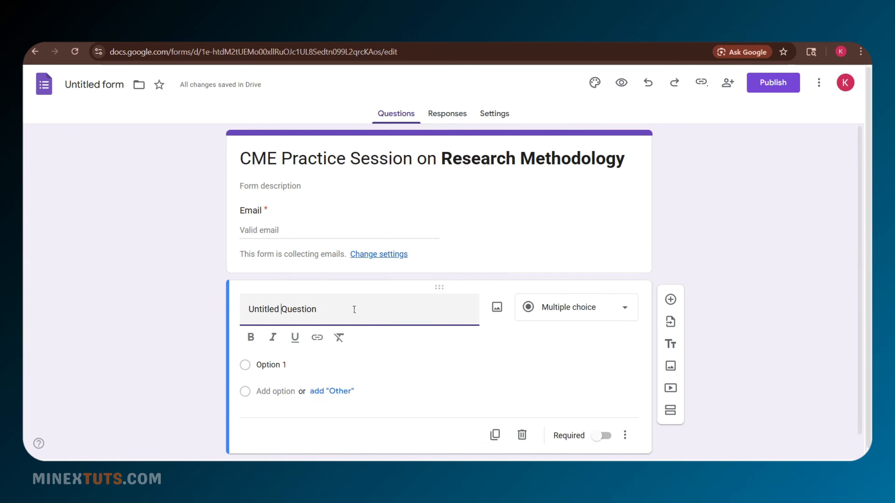
- Make the first question a multiple-choice question titled 'Select the title'
left_click(585, 319)
left_click(291, 344)
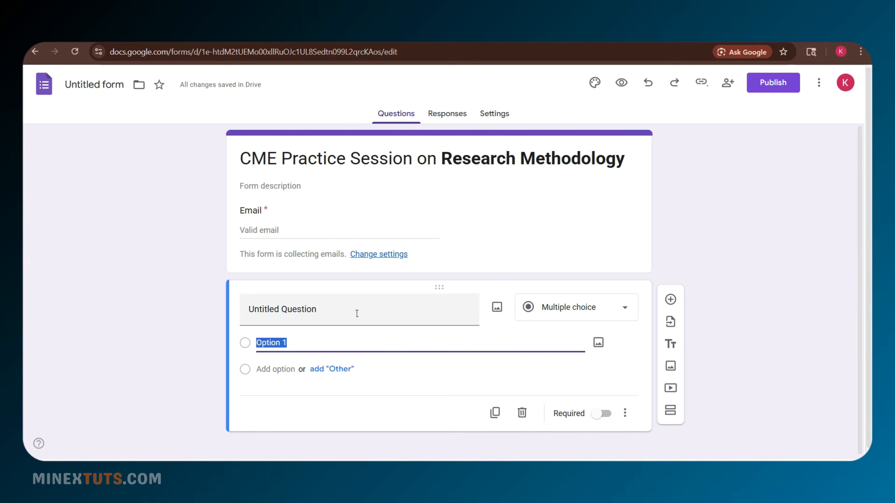
left_click_drag(282, 159, 625, 160)
right_click(568, 157)
left_click(592, 238)
left_click(317, 349)
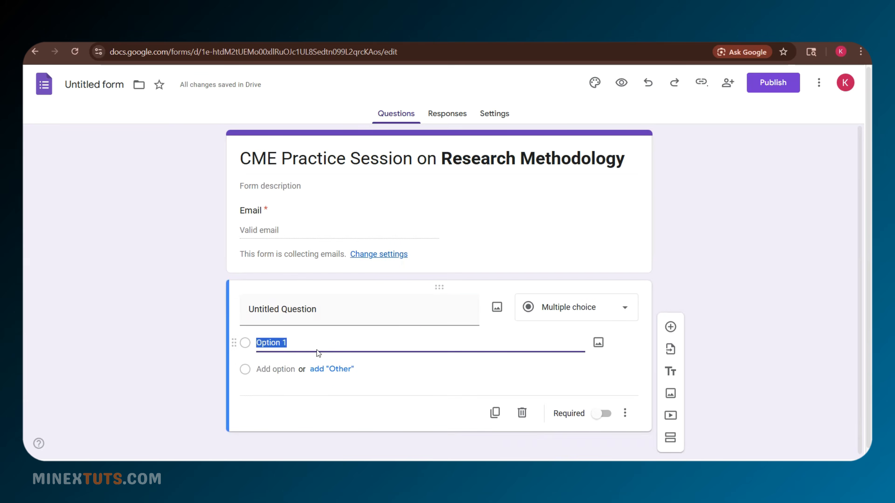
key("ctrl+v")
left_click(340, 311)
type("Le")
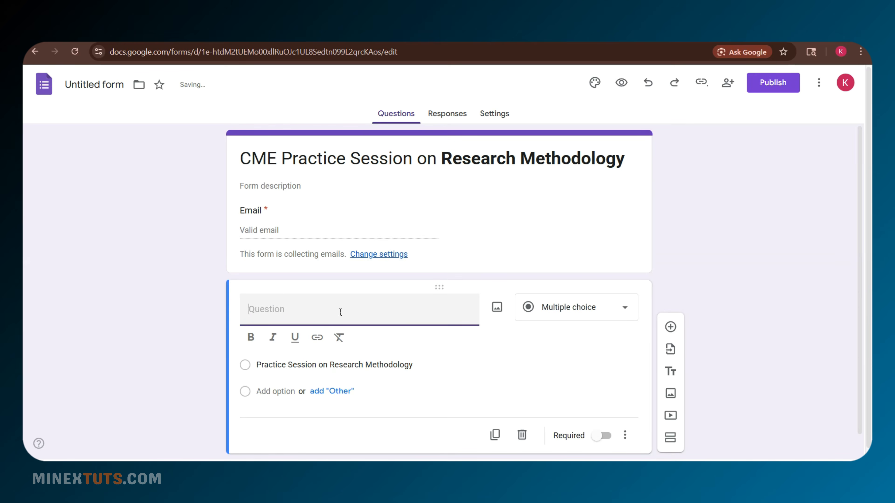
left_click(572, 309)
left_click(579, 100)
left_click(344, 316)
type("Select the title")
left_click(552, 308)
left_click(564, 162)
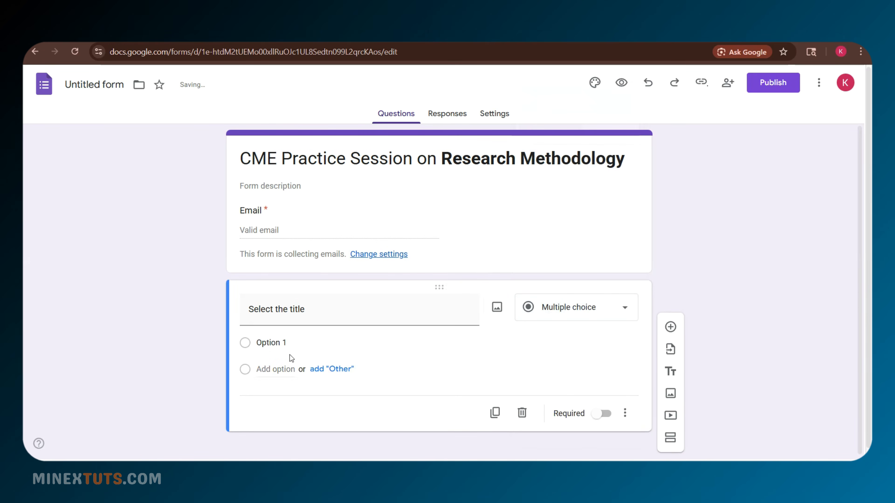
- Give the title question the options Dr., Mr., Mrs., Ms. and make it required
left_click(317, 370)
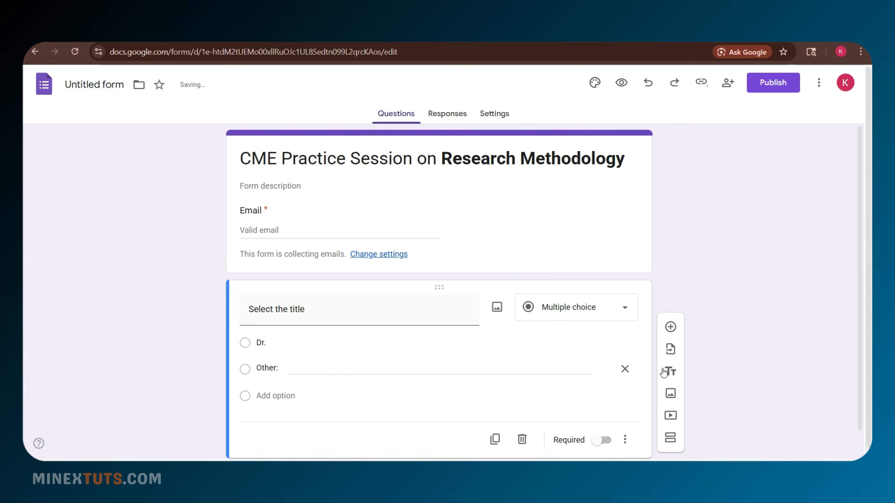
left_click(626, 369)
left_click(288, 370)
left_click(282, 395)
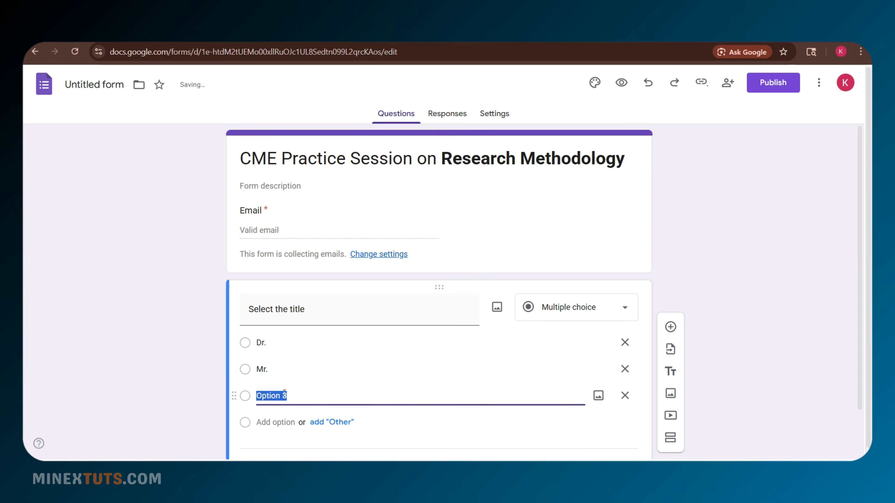
type("Mrs.")
left_click(279, 422)
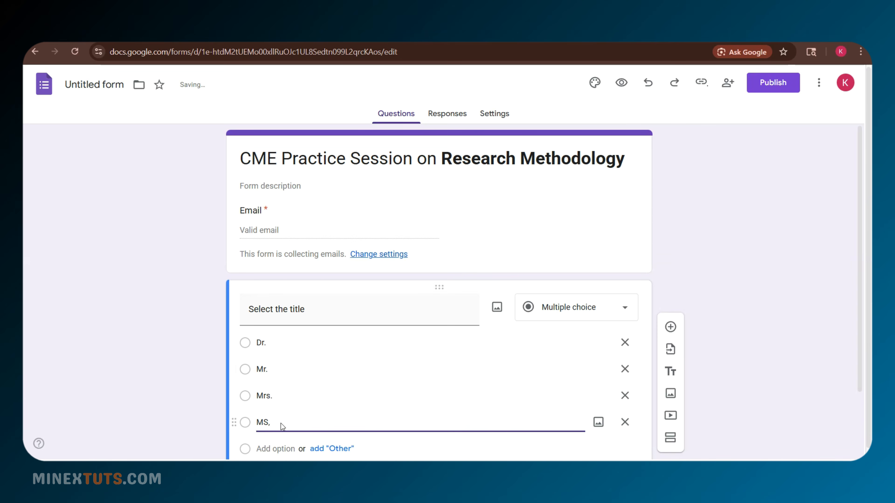
scroll(423, 416, "down", 3)
left_click(561, 408)
- Add a required short-answer question asking for the name with initials
left_click(604, 409)
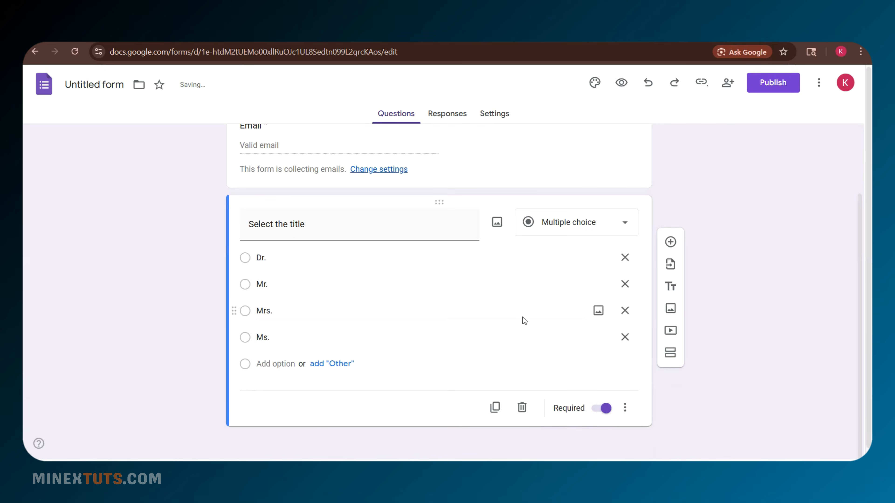
left_click(671, 242)
key("ctrl+v")
left_click_drag(861, 272, 864, 367)
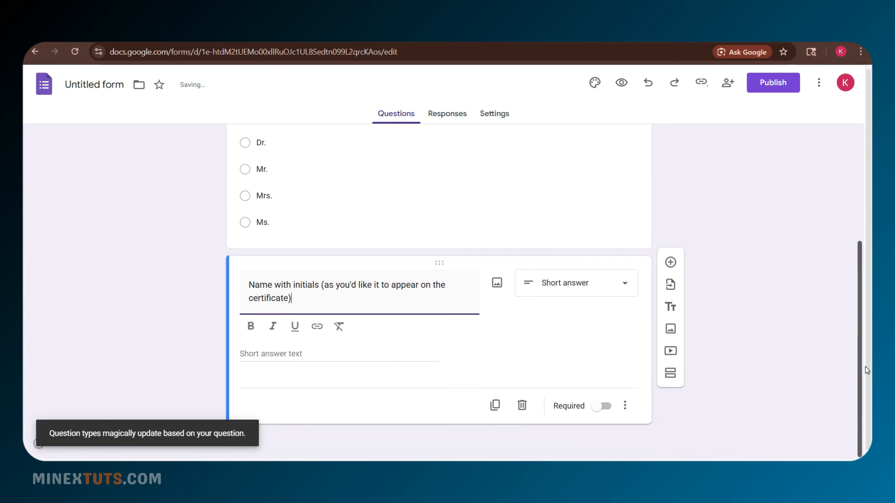
left_click(603, 406)
left_click_drag(862, 334, 862, 268)
scroll(627, 254, "up", 3)
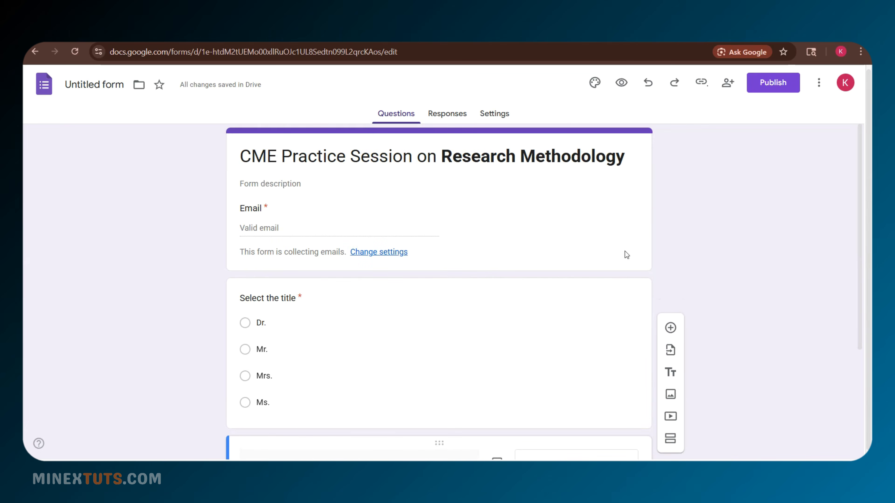
left_click(451, 112)
left_click(488, 116)
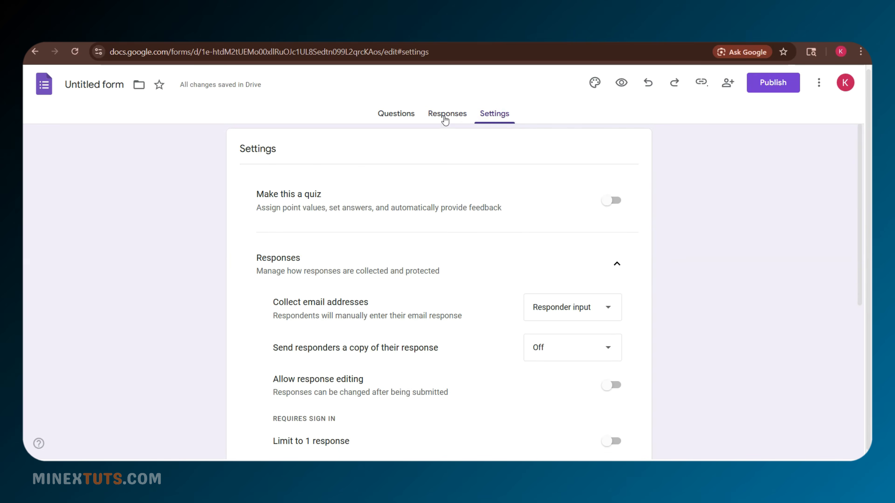
- From the Responses tab, create a new linked responses spreadsheet and dismiss its formatting tip
left_click(445, 118)
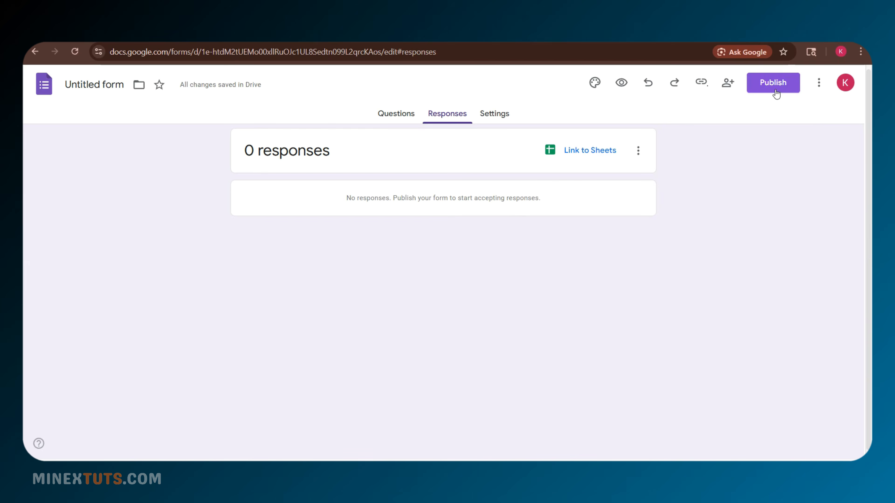
left_click(589, 150)
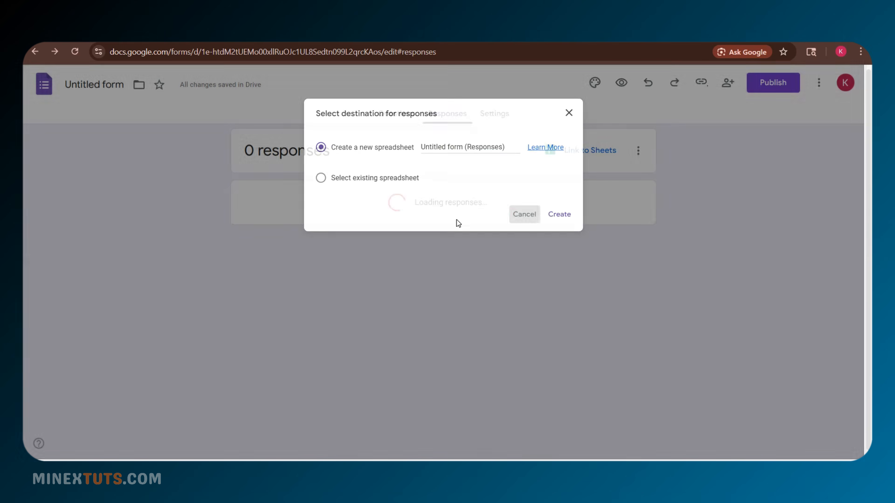
left_click(114, 88)
left_click(366, 179)
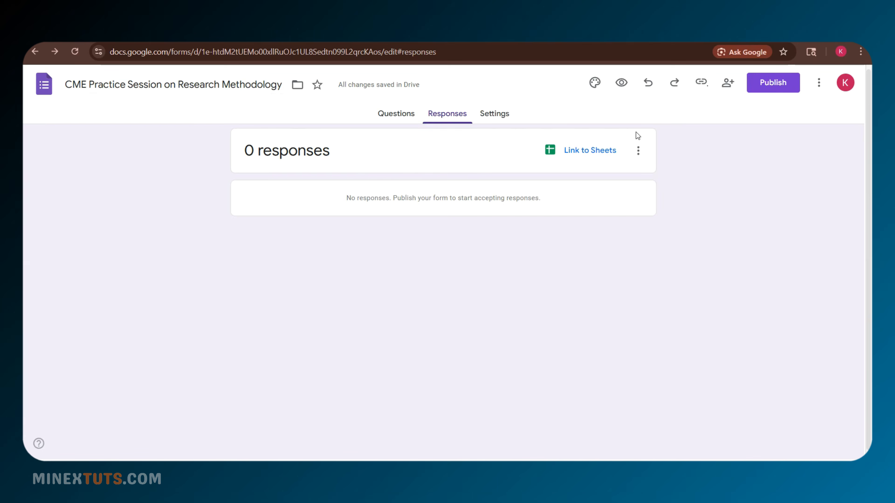
left_click(604, 153)
left_click(575, 221)
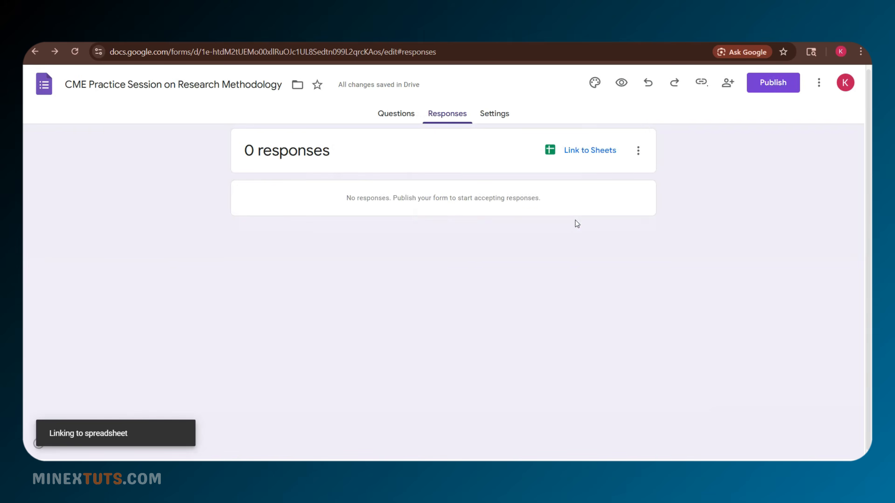
left_click(276, 186)
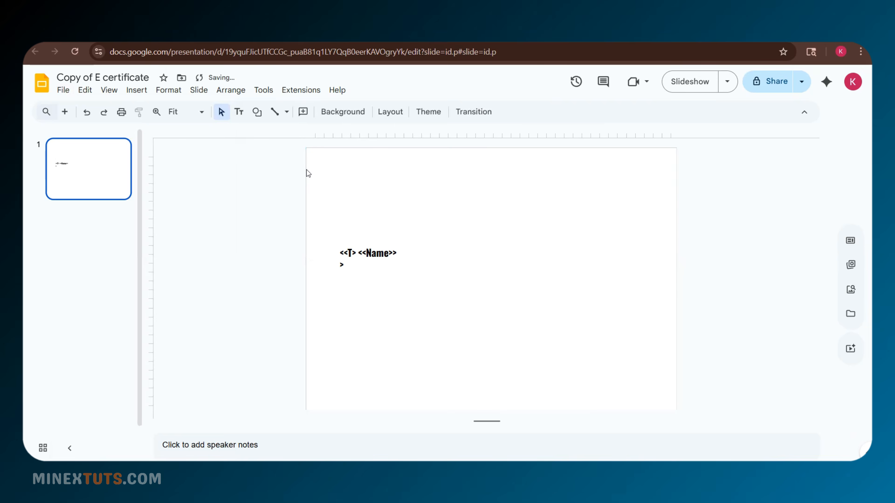
- Upload the certificate image from Downloads onto the slide and stretch it to cover the whole slide
left_click(137, 90)
mouse_move(167, 115)
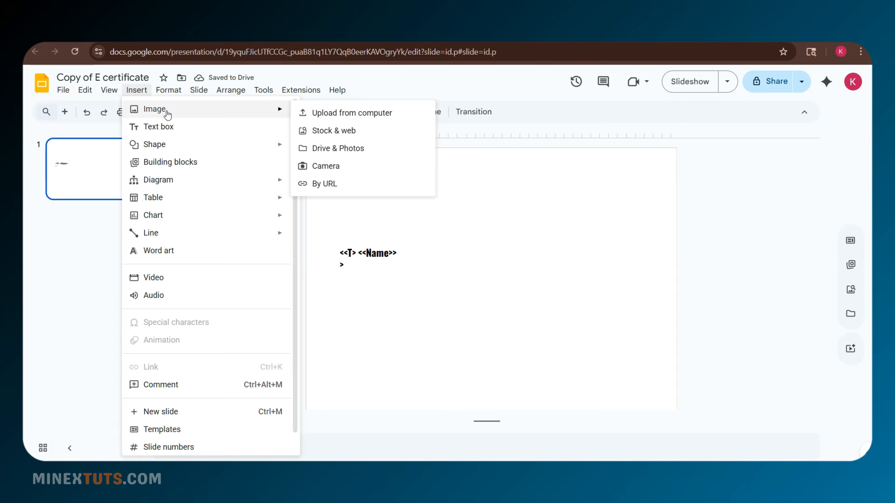
left_click(352, 113)
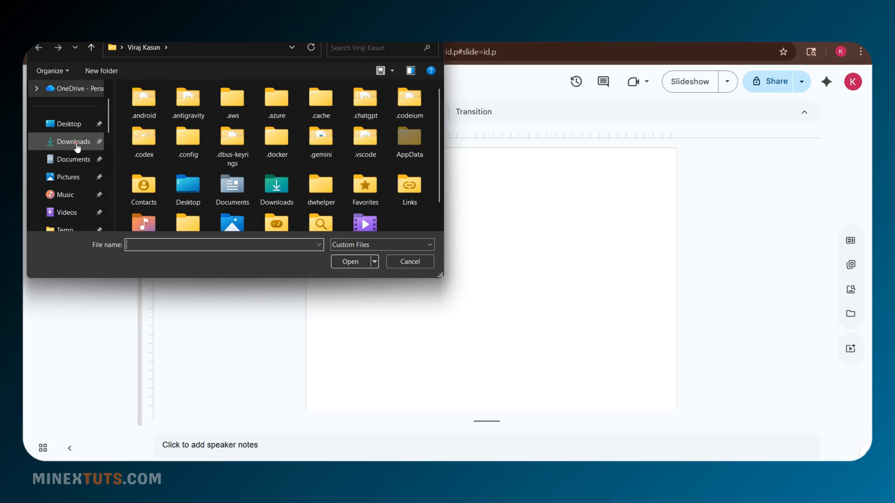
left_click(74, 141)
left_click(152, 132)
left_click(350, 262)
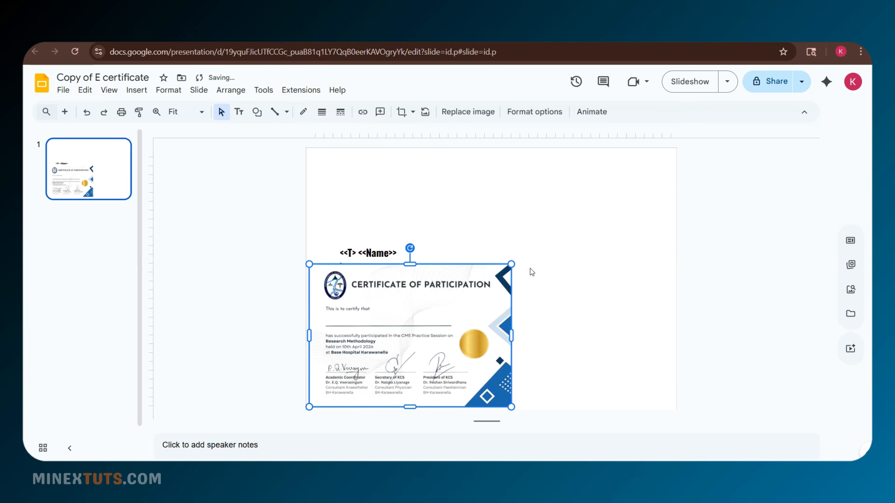
left_click_drag(510, 265, 677, 147)
left_click_drag(309, 407, 308, 387)
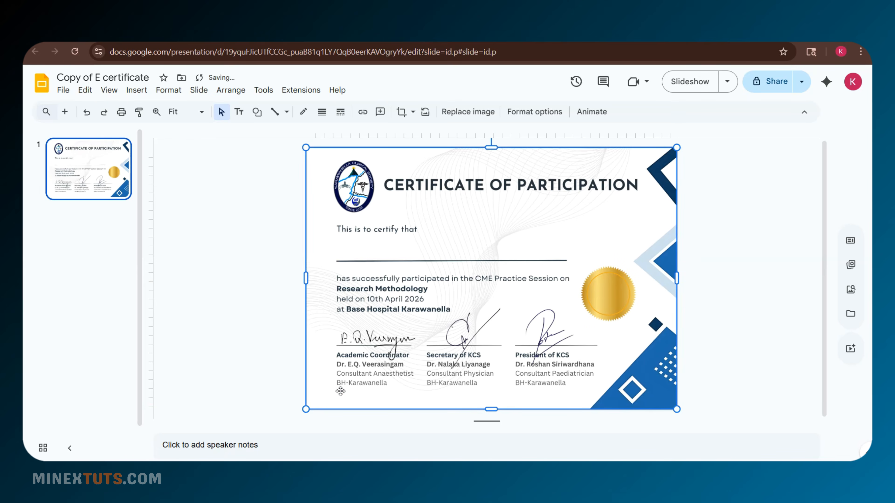
- Send the certificate image to the back behind the name placeholder and fit it to the slide
right_click(633, 221)
mouse_move(689, 410)
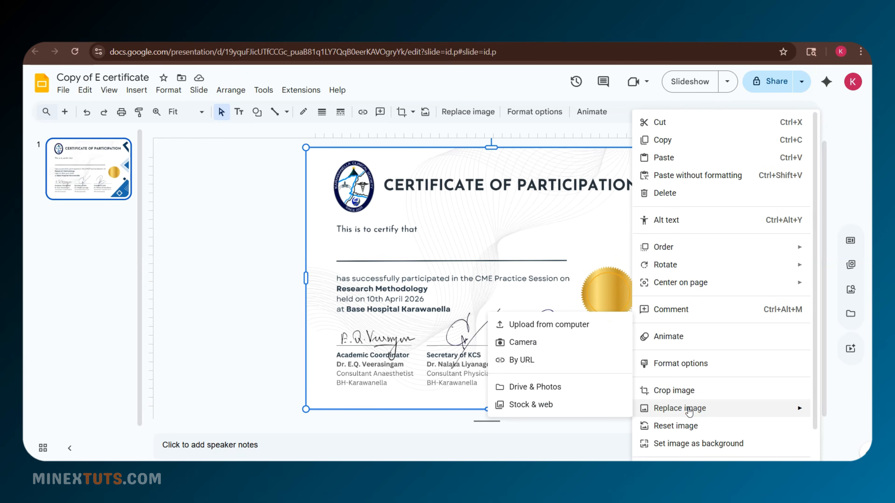
mouse_move(670, 248)
left_click(560, 303)
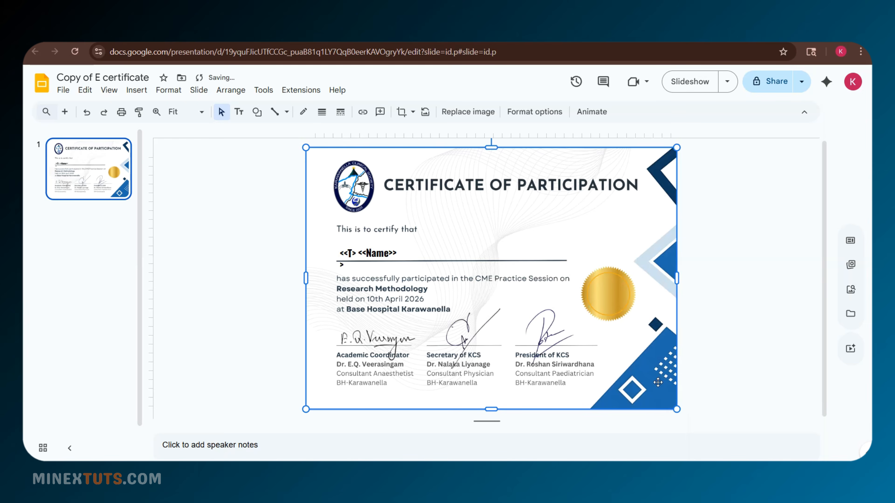
left_click(743, 396)
left_click_drag(675, 344, 676, 346)
left_click(690, 420)
left_click(664, 359)
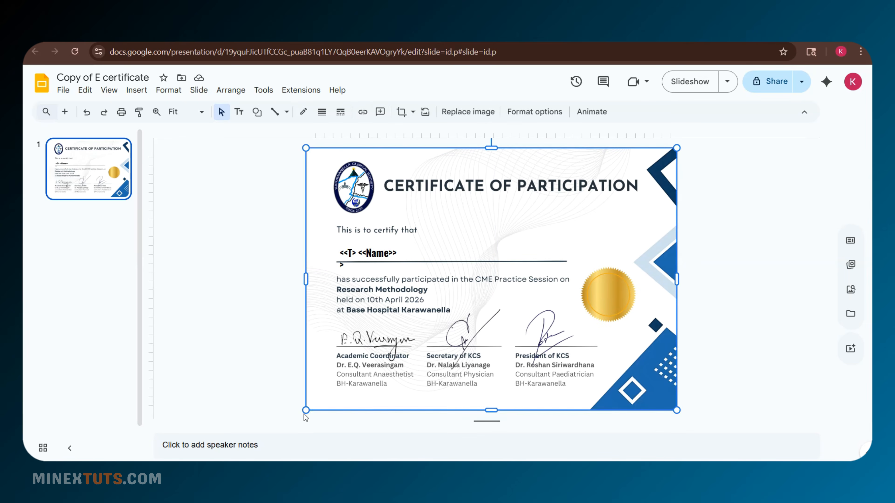
left_click_drag(306, 411, 306, 410)
left_click_drag(677, 410, 676, 410)
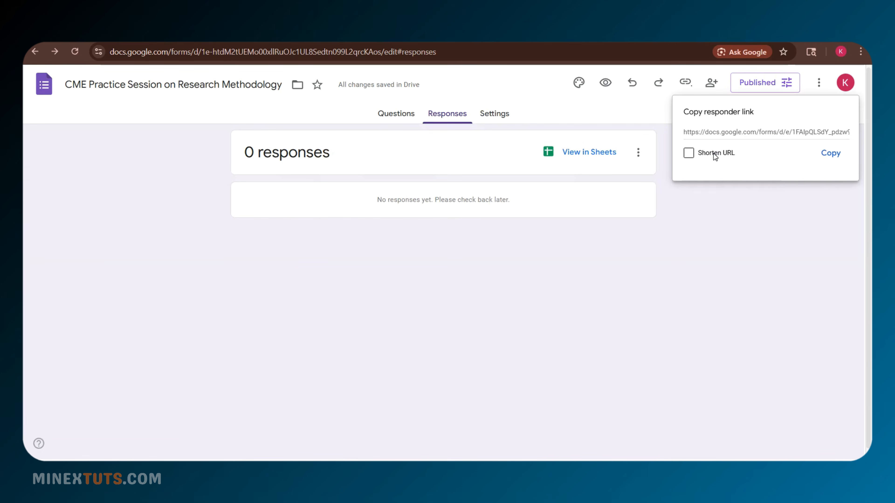
- Copy the shortened form responder link and go to the responses spreadsheet
left_click(715, 157)
left_click(830, 153)
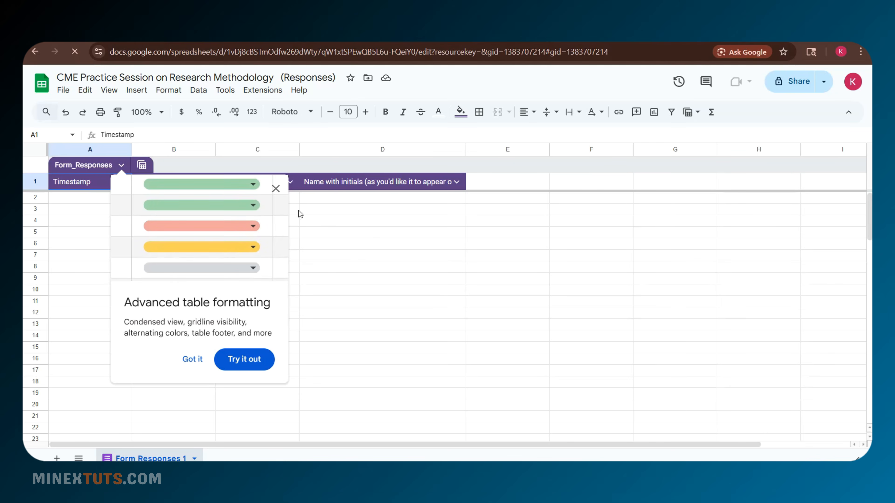
left_click(275, 189)
left_click(258, 278)
left_click(262, 90)
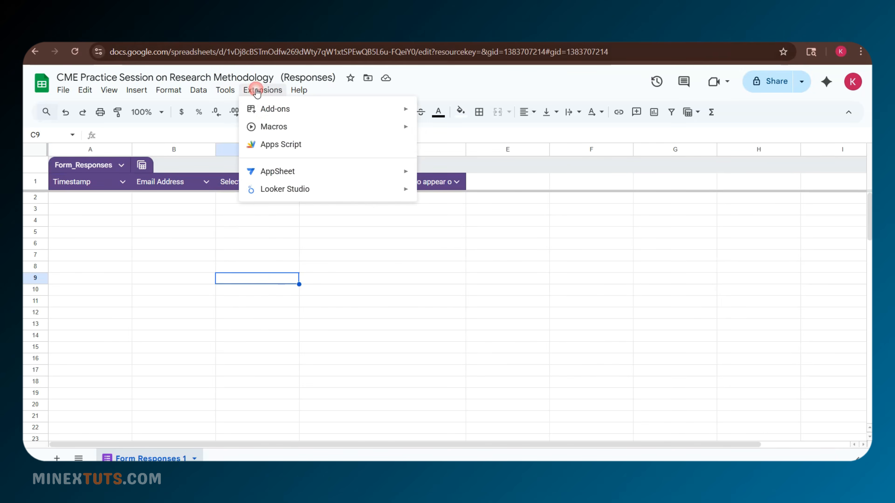
- Search the add-on marketplace for Autocrat and start installing it
mouse_move(313, 119)
left_click(458, 117)
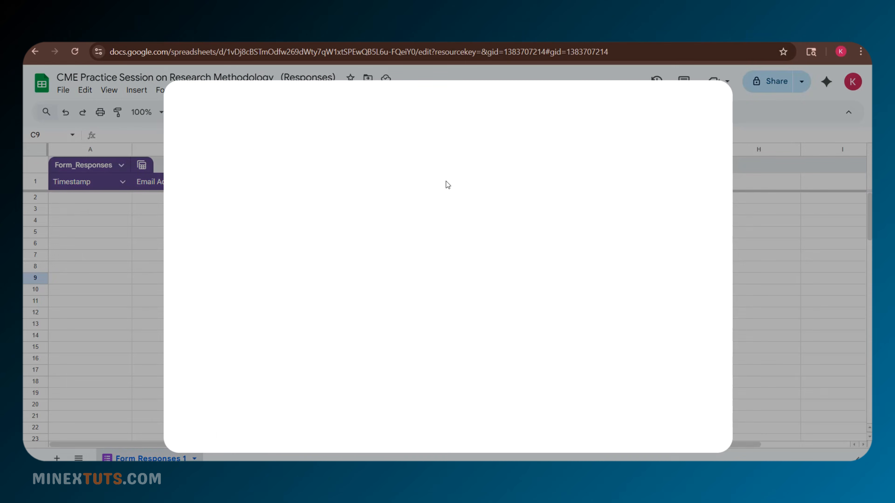
left_click(491, 109)
type("aut")
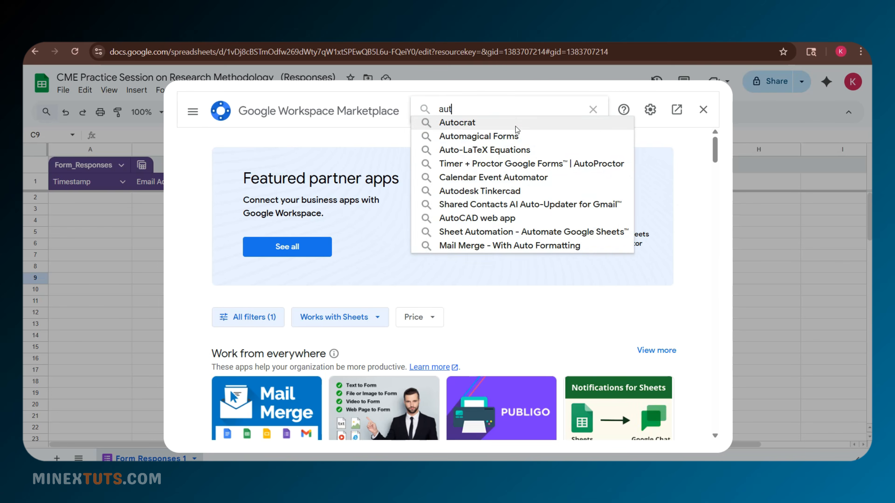
left_click(515, 123)
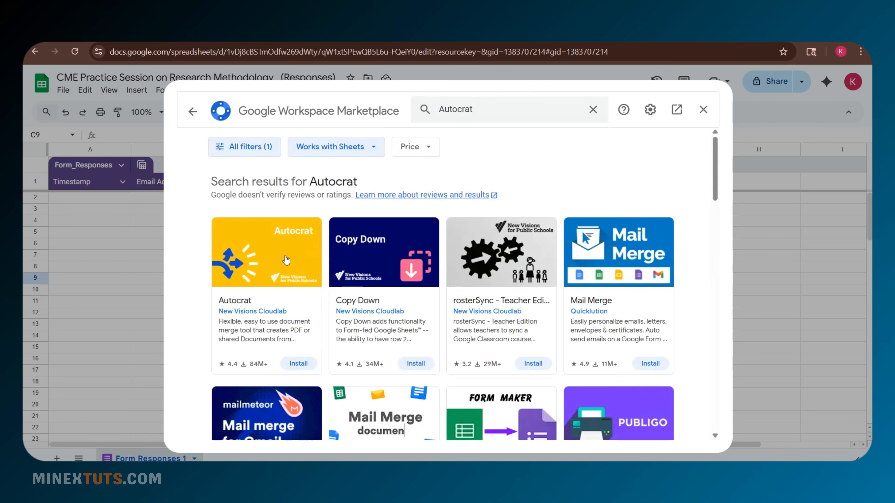
left_click(528, 334)
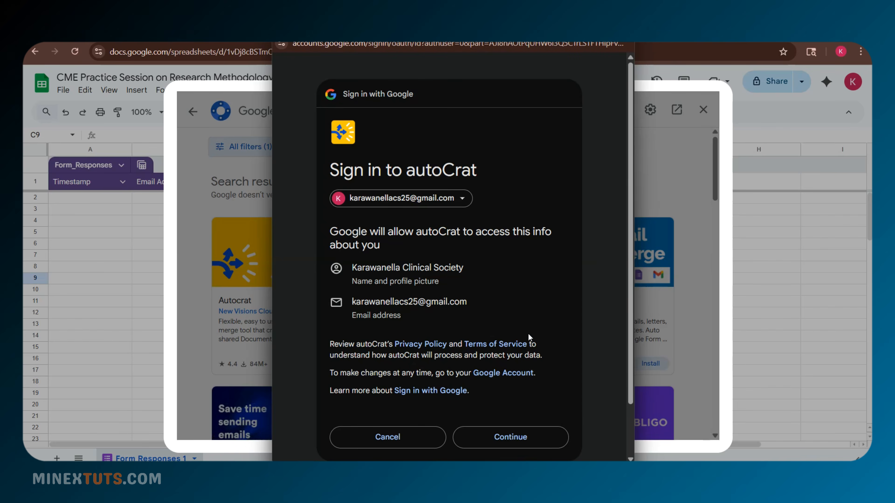
- Sign in and grant Autocrat its permissions to finish the installation
left_click(526, 442)
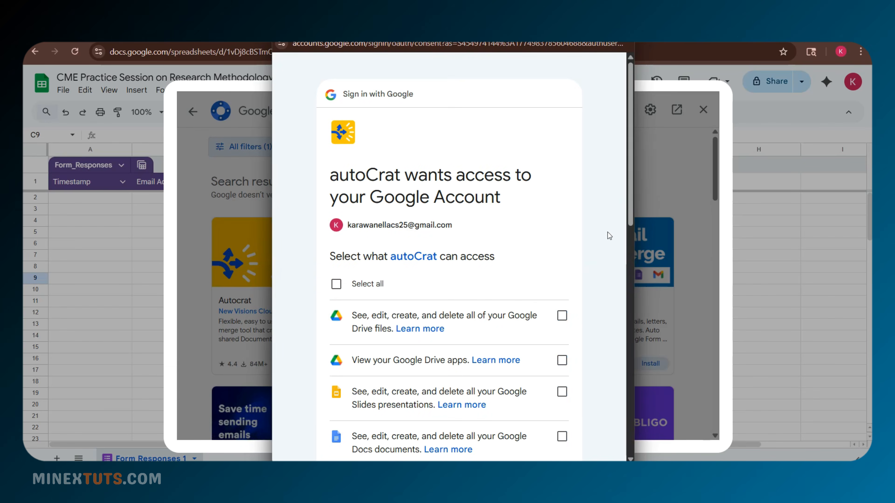
left_click(335, 282)
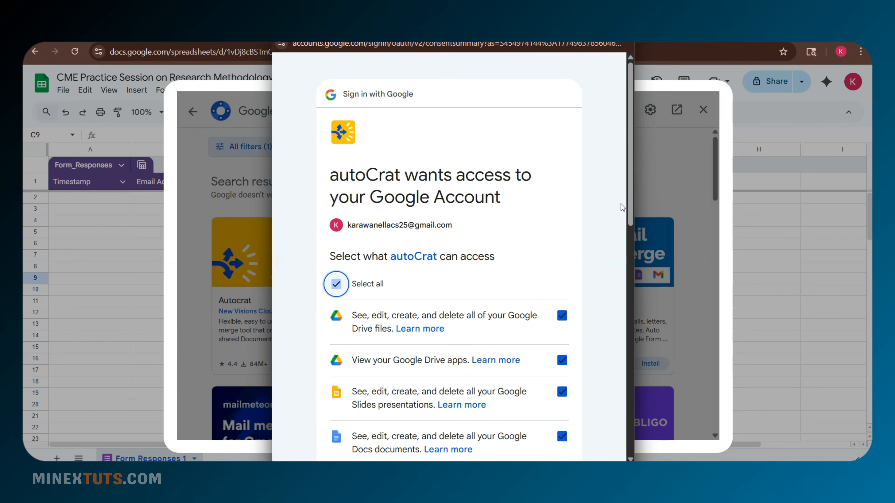
scroll(544, 420, "down", 10)
left_click(557, 379)
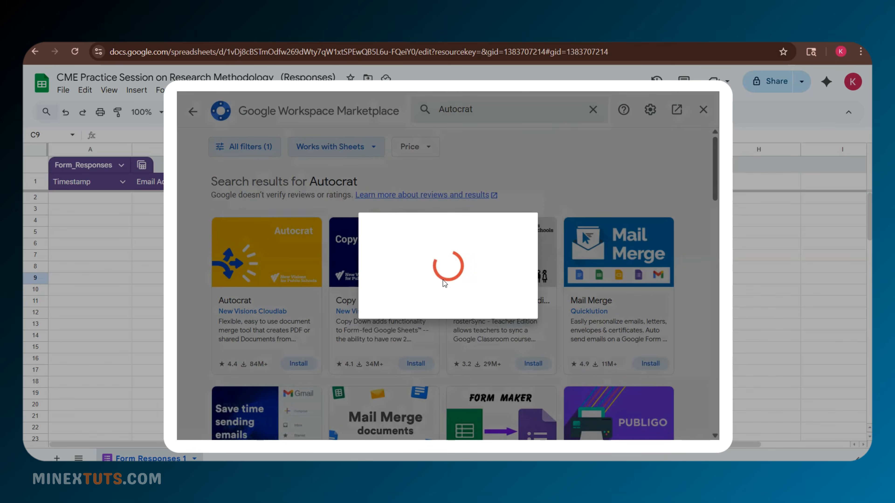
left_click(533, 345)
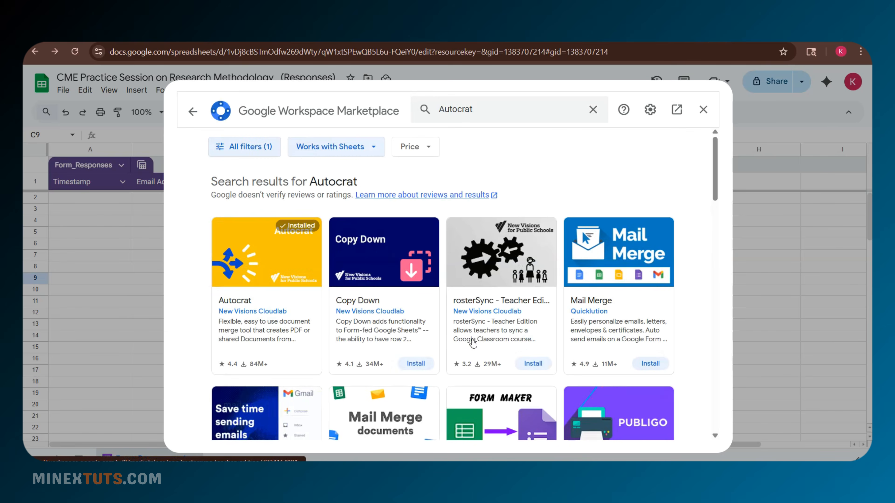
left_click(703, 110)
left_click(263, 90)
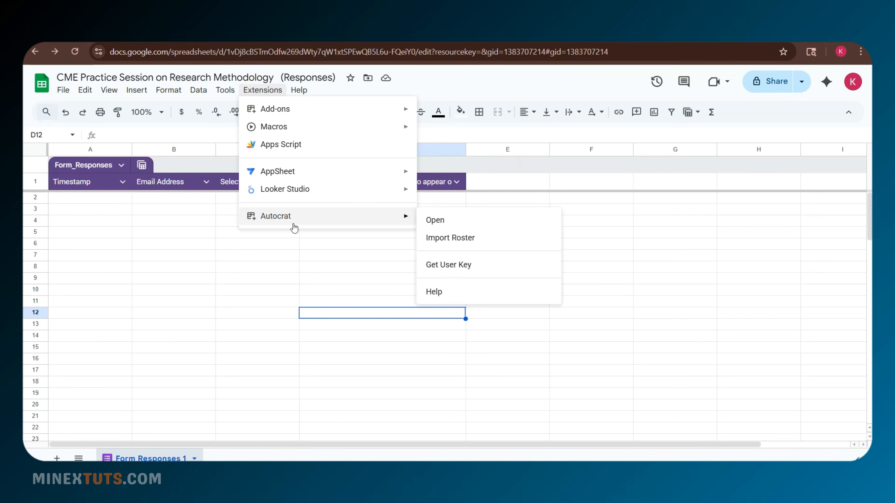
- Launch Autocrat and start a new merge job named 'e certificate'
mouse_move(405, 216)
left_click(441, 223)
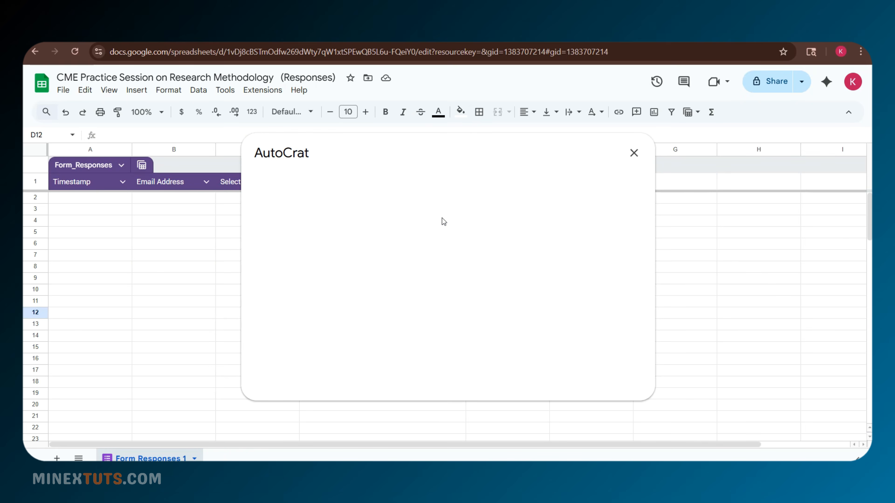
left_click(613, 372)
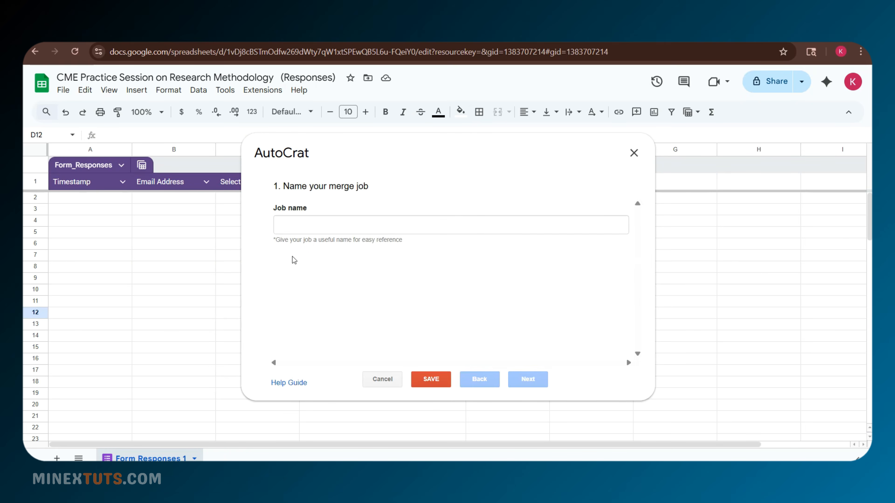
left_click(293, 226)
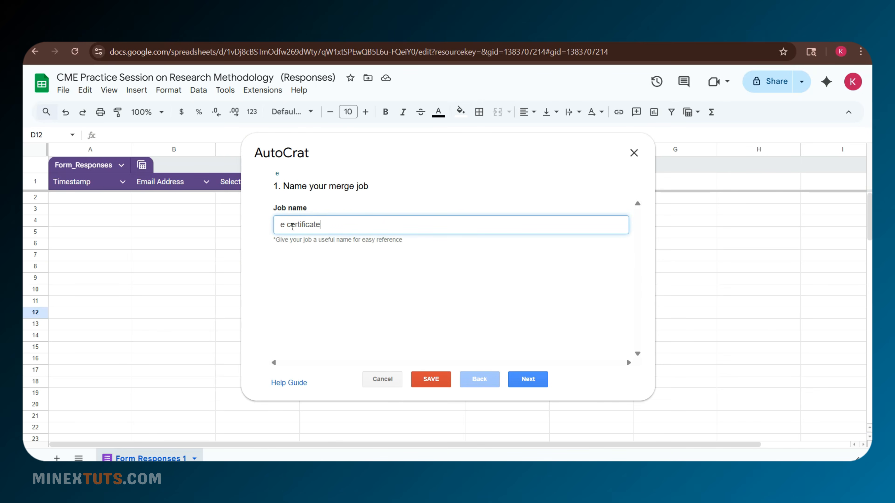
left_click(528, 387)
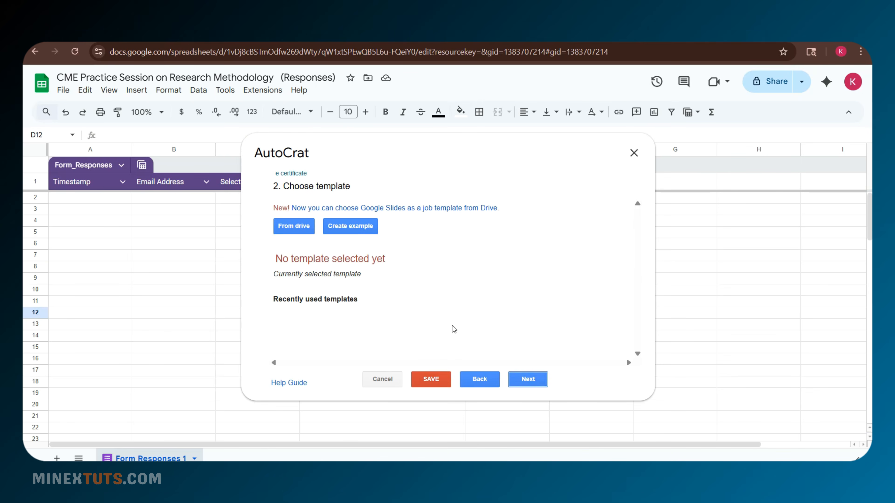
- Choose the 'Copy of E certificate' slides from Drive as the job's template
left_click(308, 231)
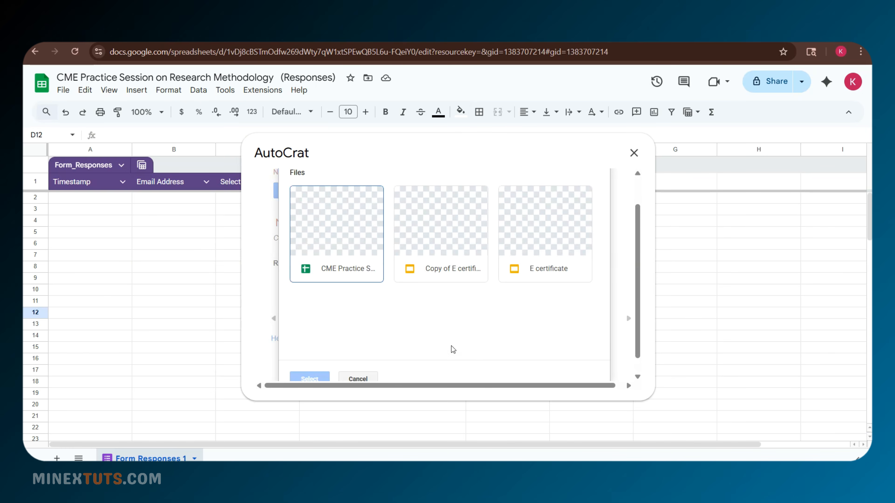
left_click(440, 251)
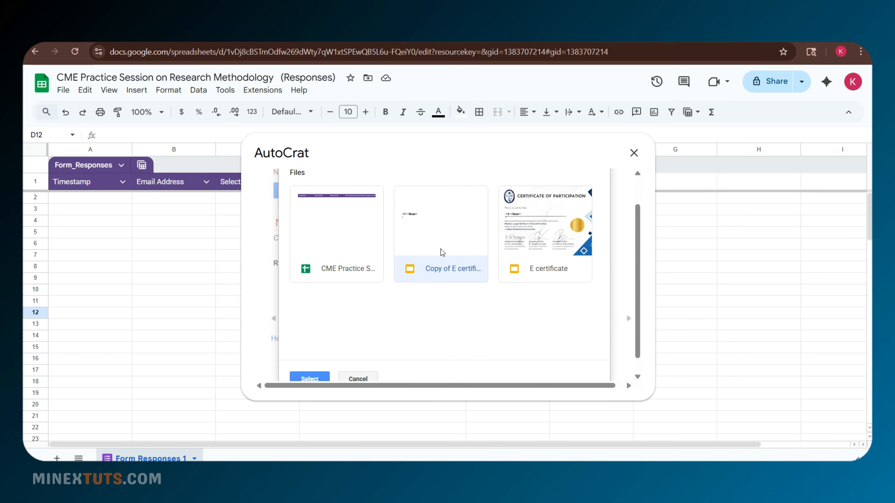
left_click(309, 379)
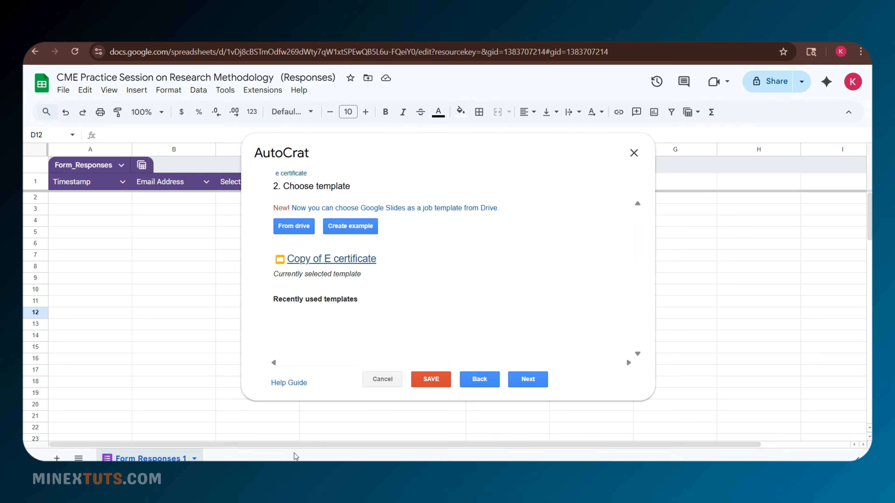
left_click(534, 381)
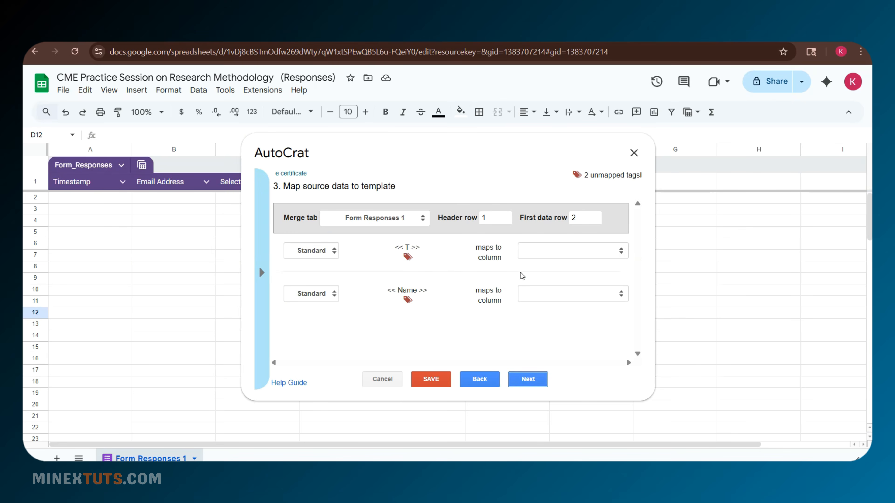
- Map the <<T>> tag to 'Select the title' and <<Name>> to the name-with-initials column
left_click(571, 252)
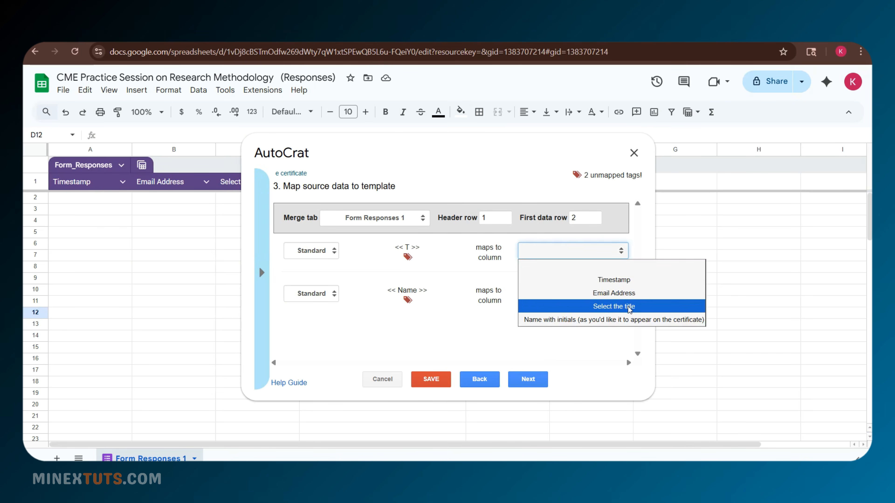
left_click(621, 306)
left_click(555, 288)
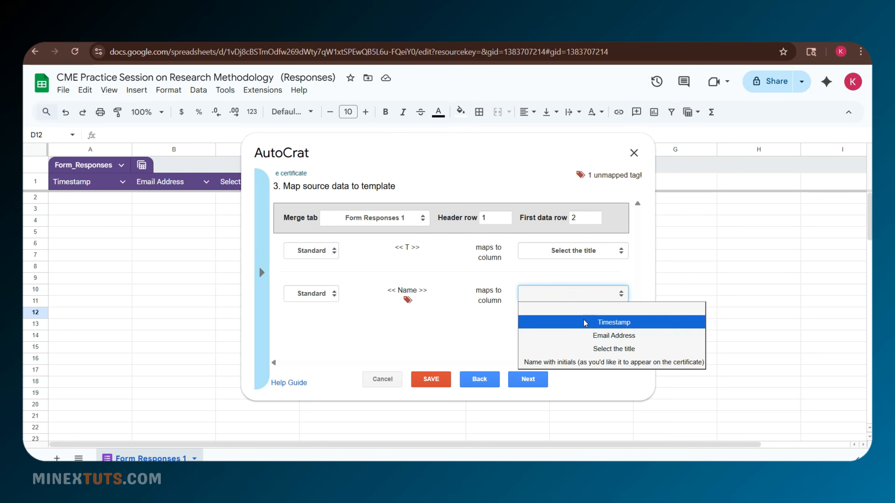
left_click(619, 363)
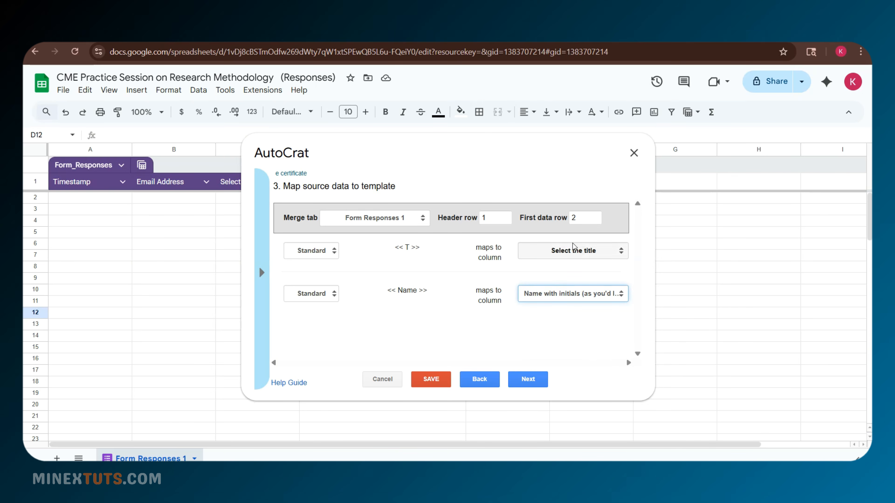
left_click(525, 380)
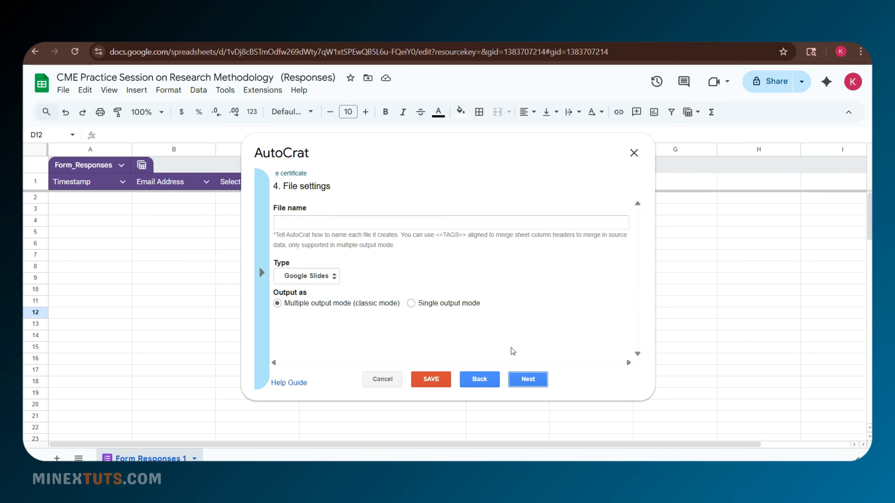
- Name the output files 'E Certificate of Research Methodology' as multiple PDF outputs
left_click(326, 223)
key("ctrl+v")
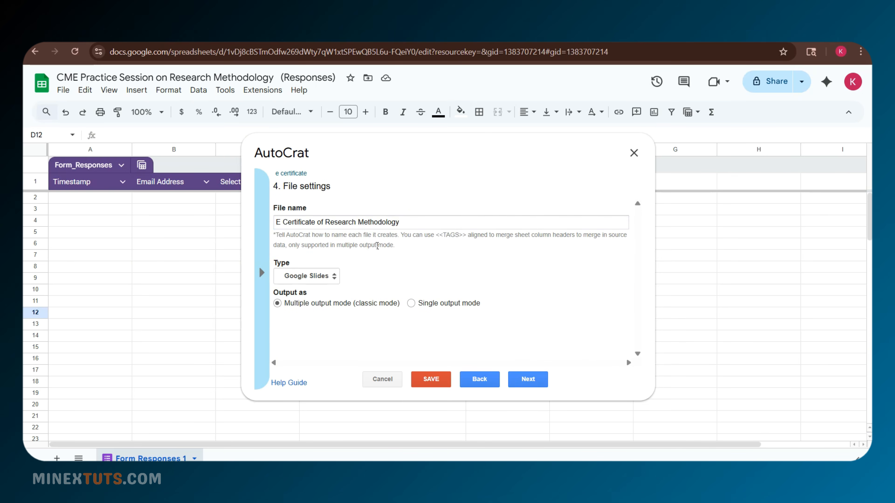
left_click(322, 279)
left_click(303, 304)
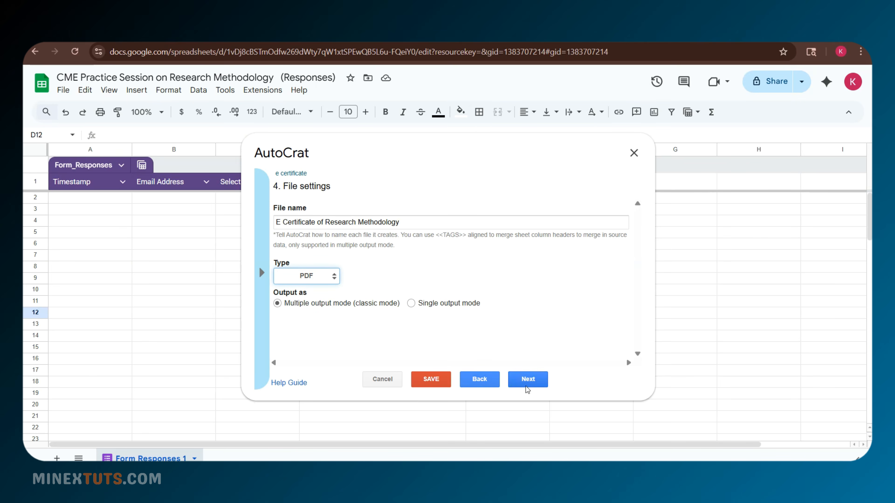
left_click(413, 304)
left_click(364, 306)
left_click(528, 380)
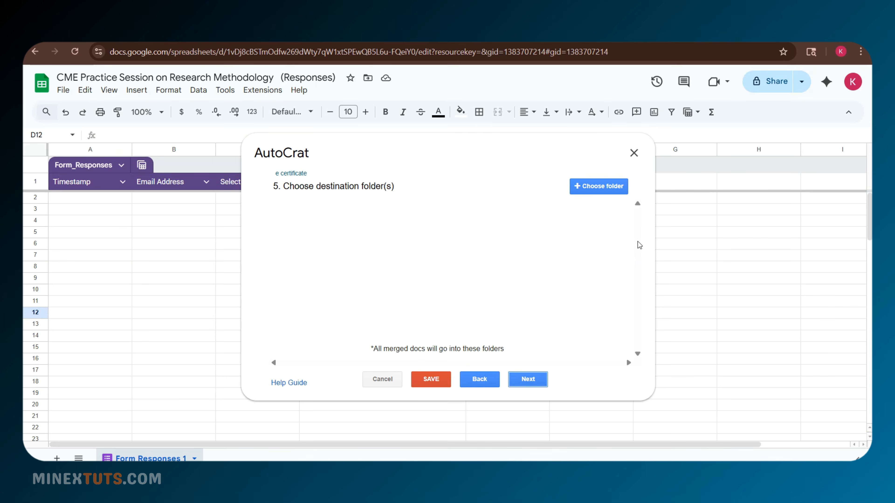
- Save certificates to the Research Methodology folder, skipping the dynamic folder and merge condition steps
left_click(596, 192)
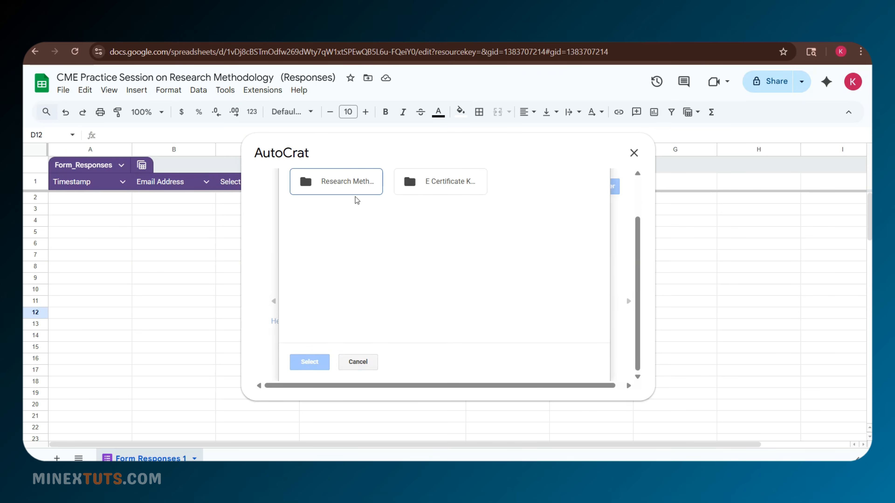
double_click(364, 187)
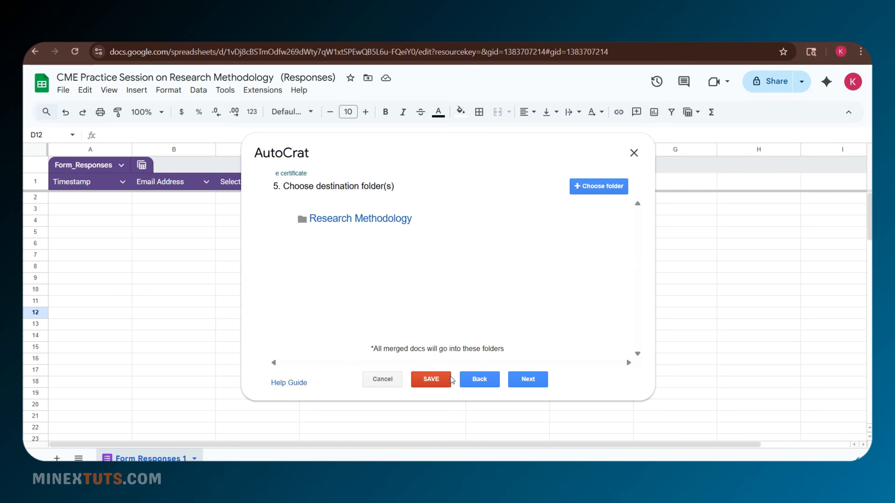
left_click(528, 380)
left_click(524, 380)
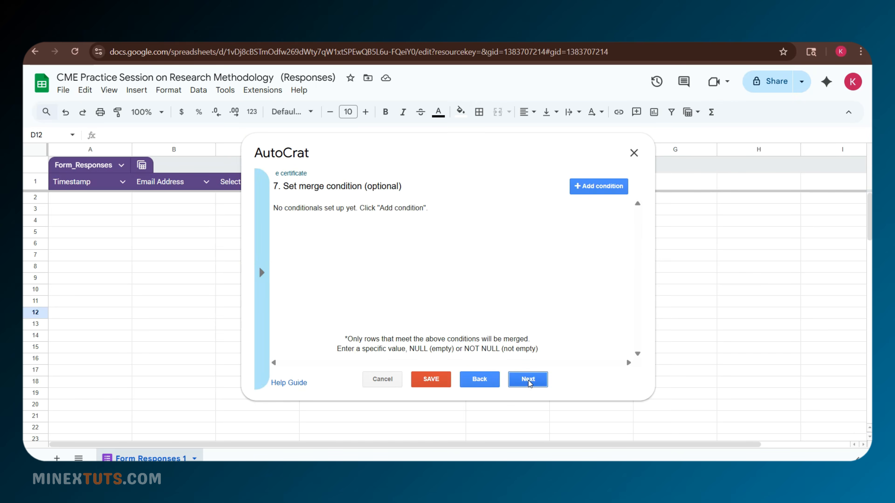
left_click(528, 380)
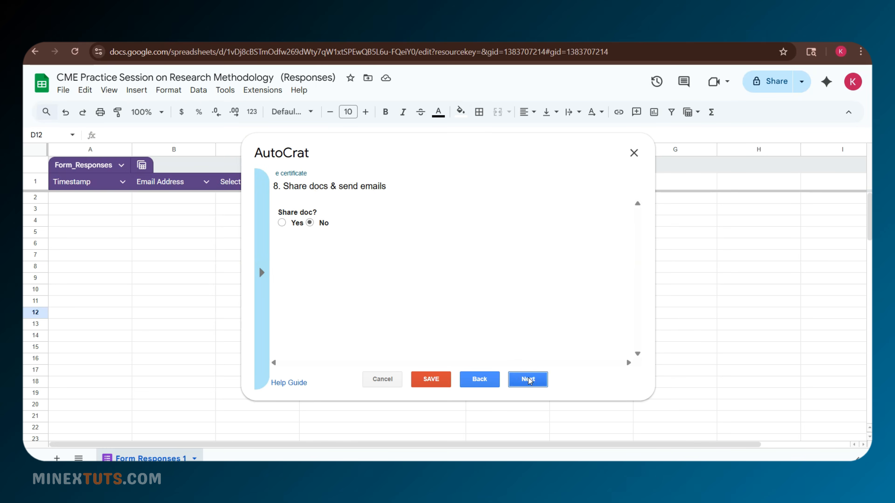
- Share each certificate as a PDF with re-sharing by collaborators turned off
left_click(295, 225)
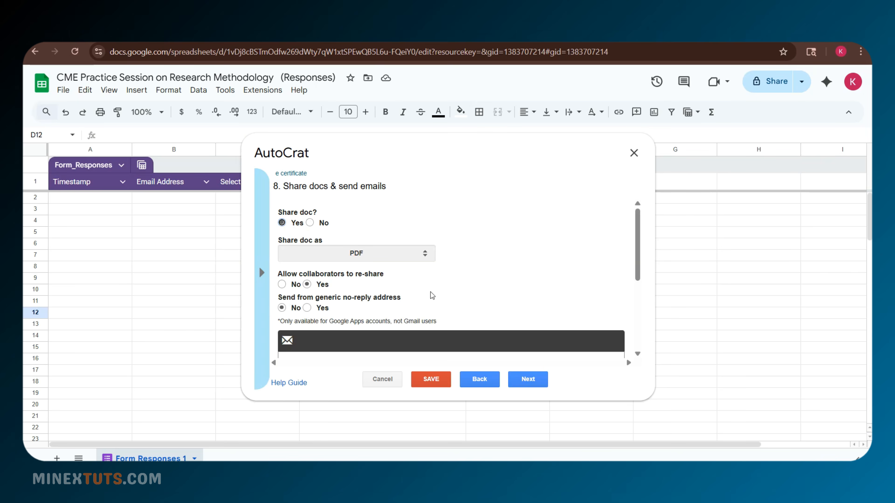
left_click_drag(639, 255, 638, 267)
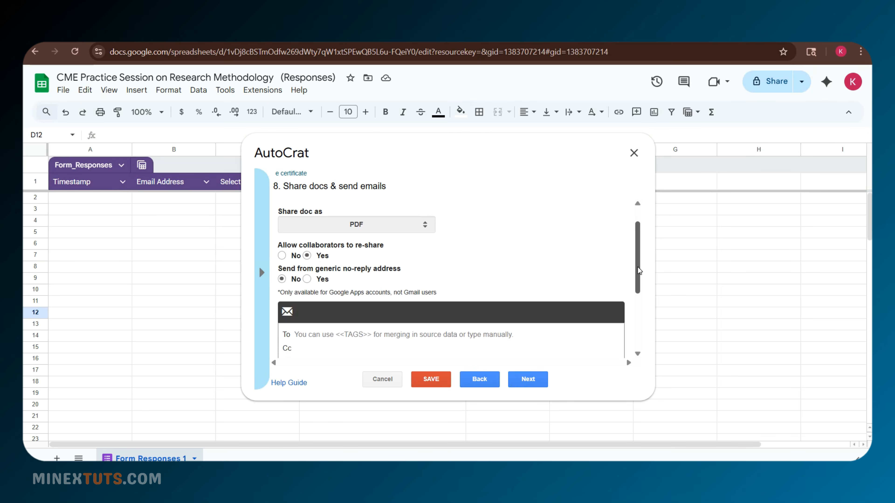
left_click(285, 256)
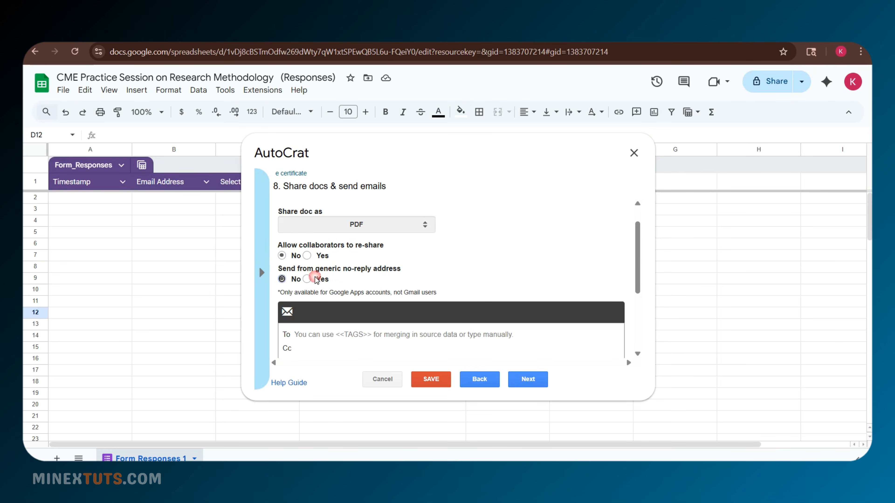
- Set the email's To field to the <<Email Address>> merge tag and leave Cc empty
left_click_drag(638, 277, 639, 312)
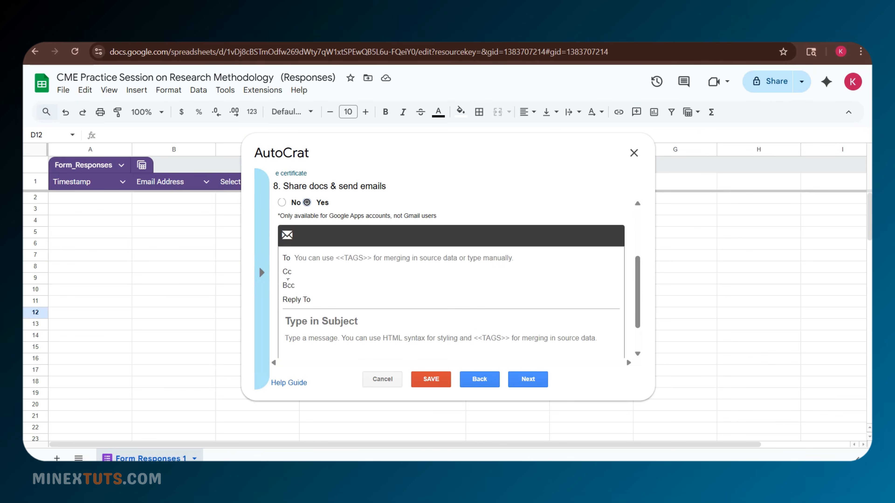
left_click(258, 291)
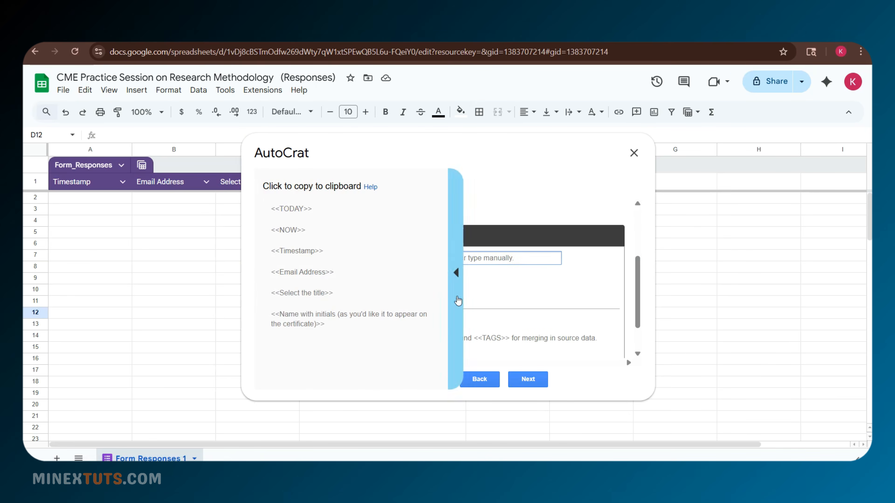
left_click(296, 273)
left_click(299, 258)
key("ctrl+v")
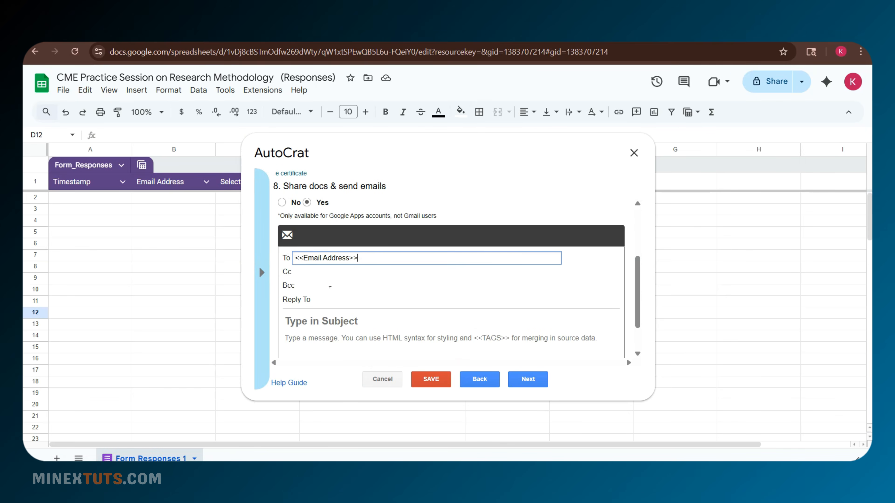
left_click(313, 271)
left_click(324, 310)
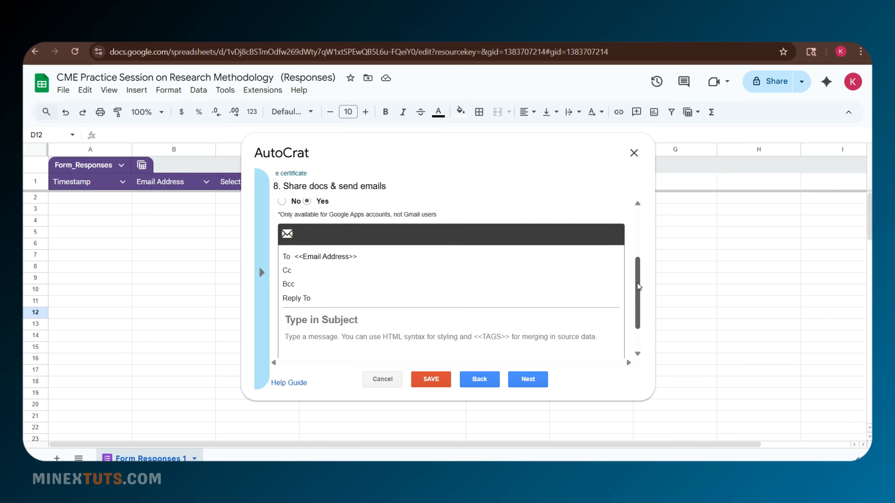
scroll(637, 292, "down", 2)
left_click(311, 281)
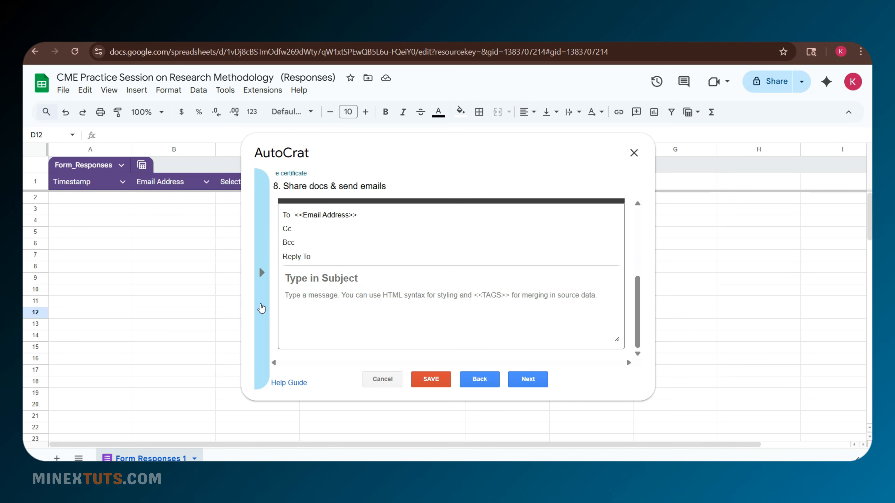
- Set the subject to 'Your E-Certificate for Practice Session of Research Methodology' and paste the message body
type("Your E-Certificate for Practice Session of")
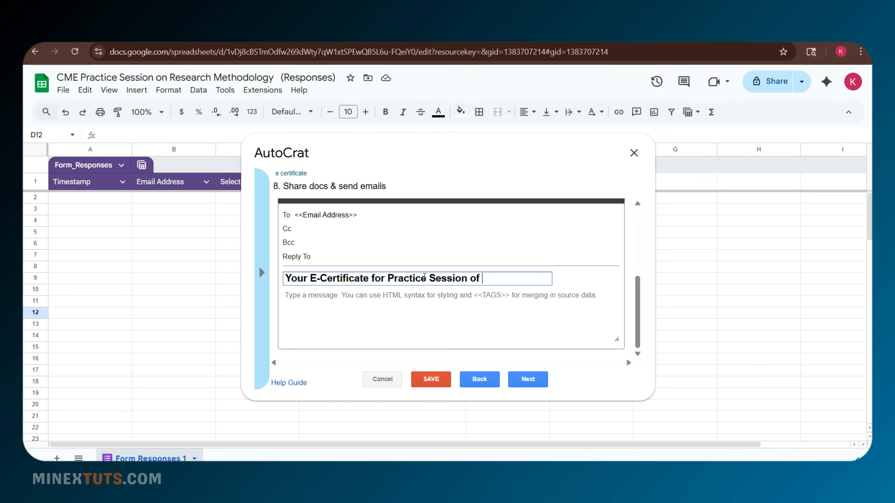
type(" Research Methodology")
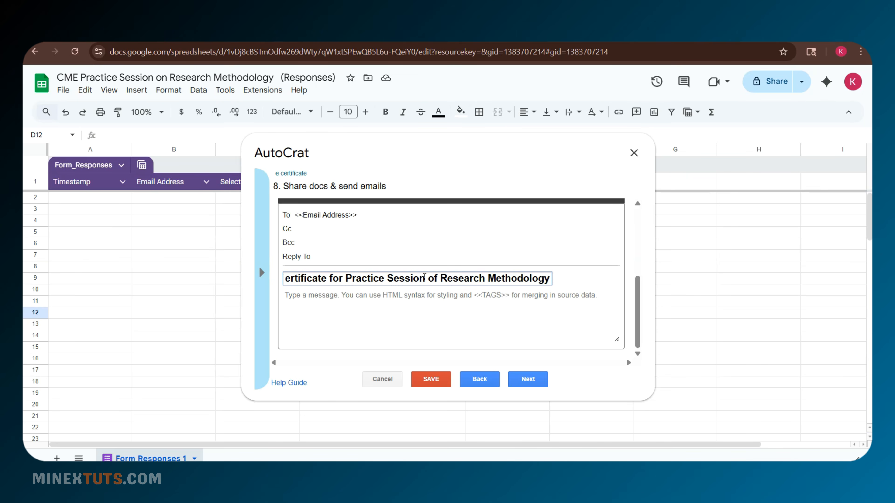
left_click(454, 303)
key("ctrl+v")
left_click_drag(615, 320, 614, 299)
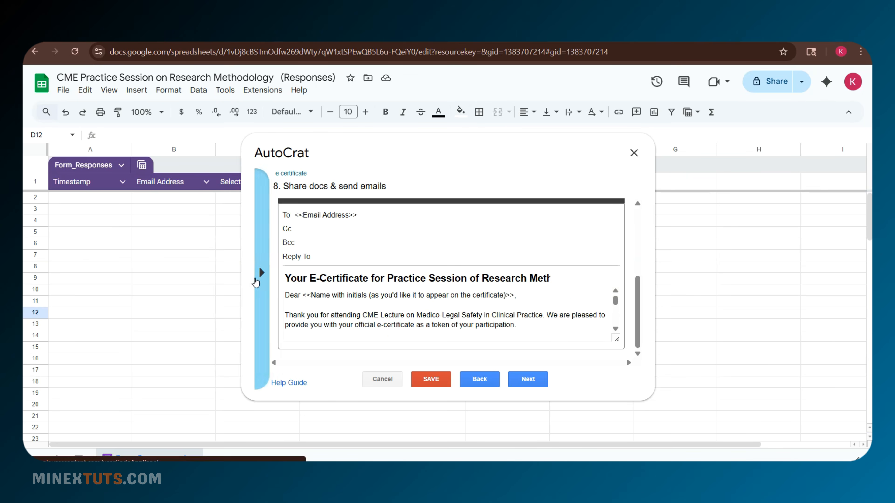
- Replace the event name in the message with 'Practice Session of Research Methodology'
left_click_drag(303, 296, 514, 298)
left_click(553, 301)
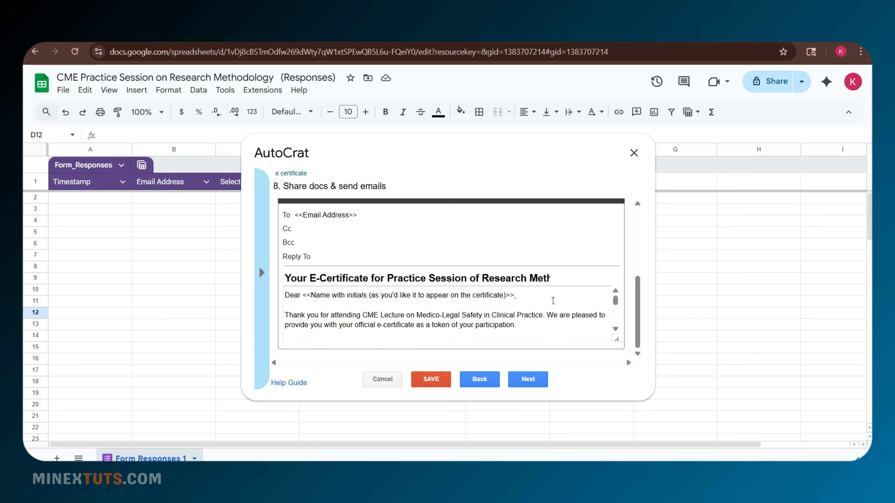
left_click(616, 328)
left_click_drag(616, 308, 615, 310)
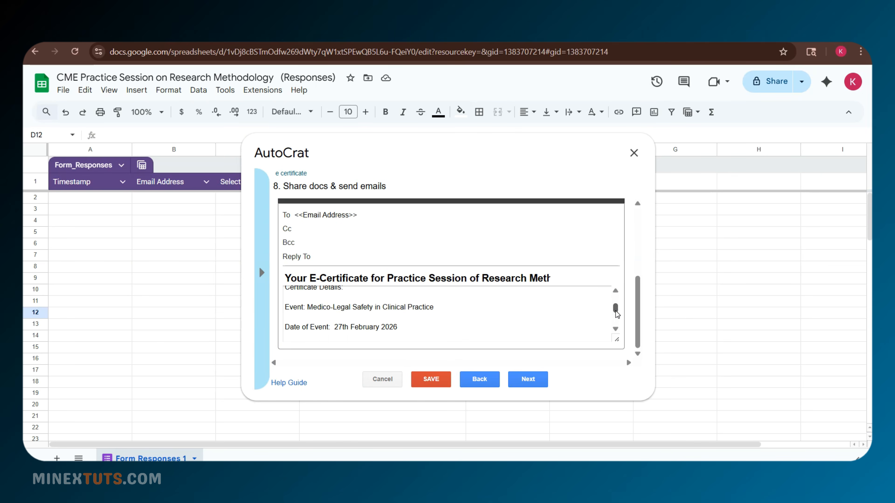
left_click_drag(435, 310, 308, 307)
type("Practice Se")
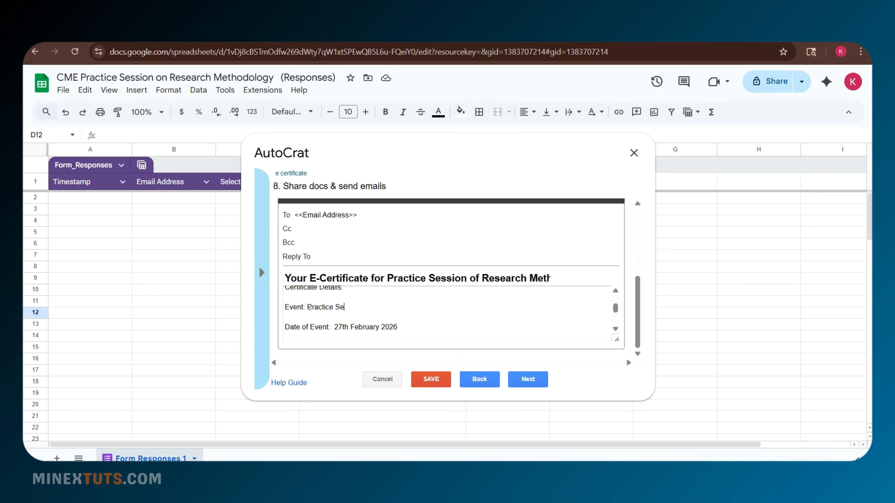
type("ssion of Research Methodology")
- Change the event date to 10th April 2026 and review the message through the sign-off
left_click(342, 327)
left_click_drag(360, 336, 350, 328)
key("BackSpace")
key("BackSpace")
type("10th April")
left_click(452, 326)
left_click(616, 329)
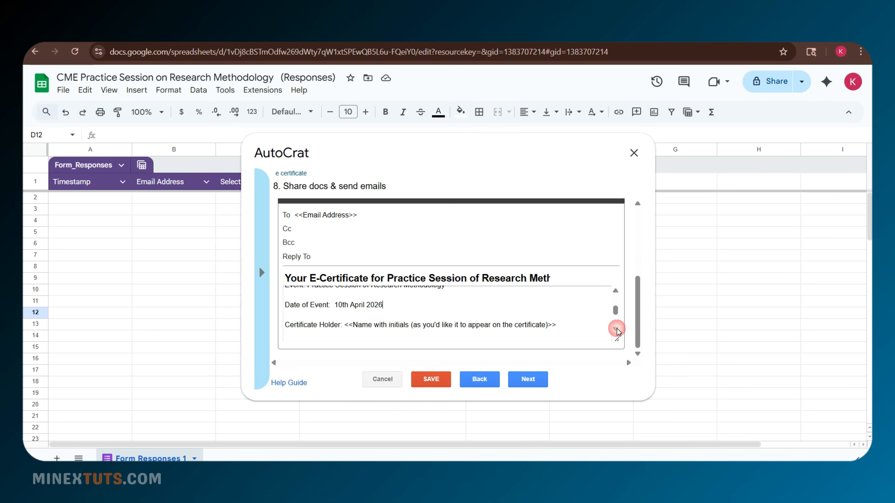
left_click(616, 329)
left_click(616, 329)
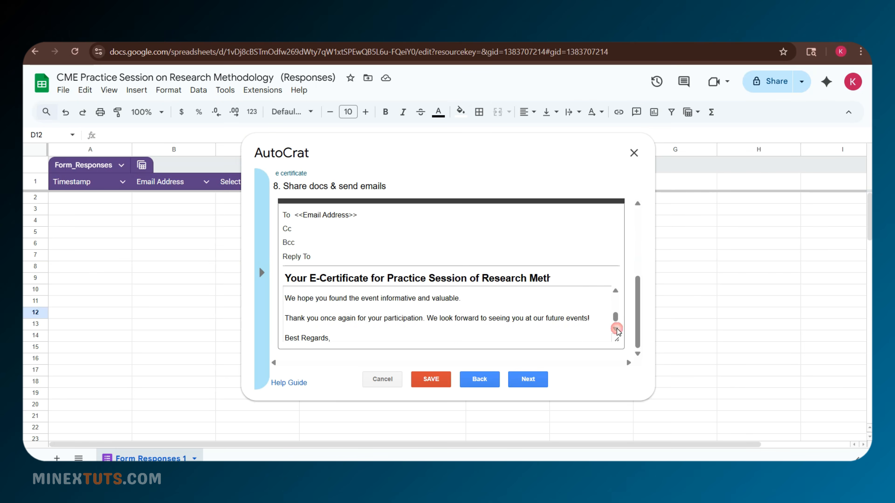
left_click(616, 329)
left_click(527, 379)
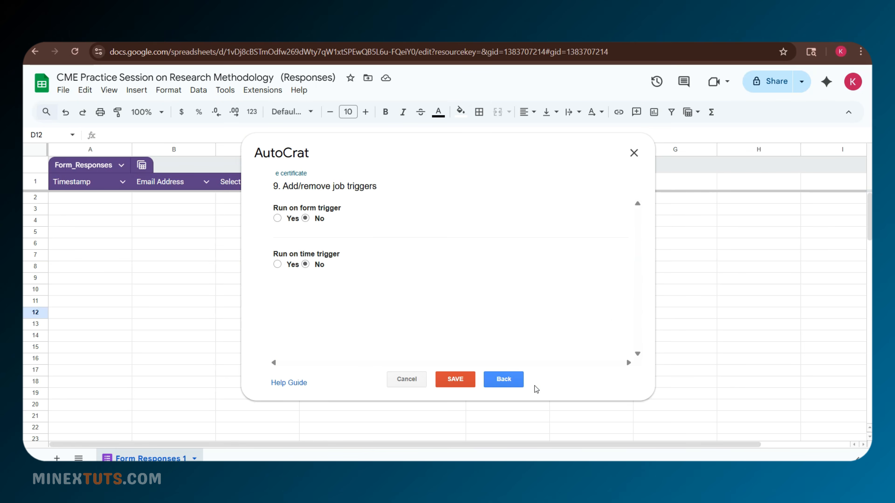
- Enable the run-on-form-submit trigger and save the 'e certificate' job
left_click(278, 218)
left_click(608, 262)
left_click(448, 384)
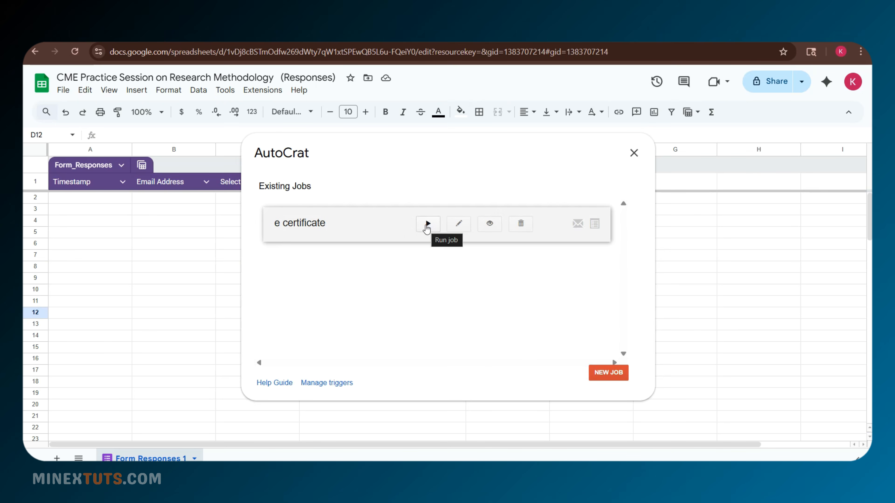
- Run the 'e certificate' job and close the AutoCrat dialog
left_click(427, 225)
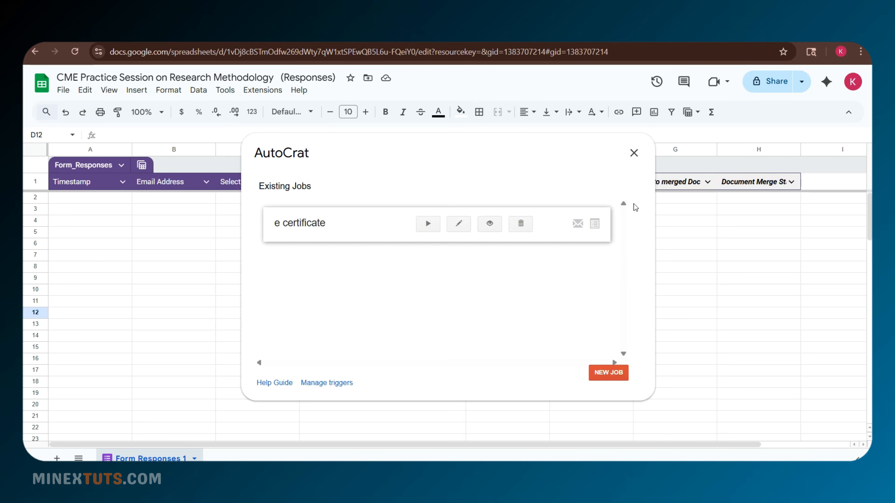
left_click(634, 153)
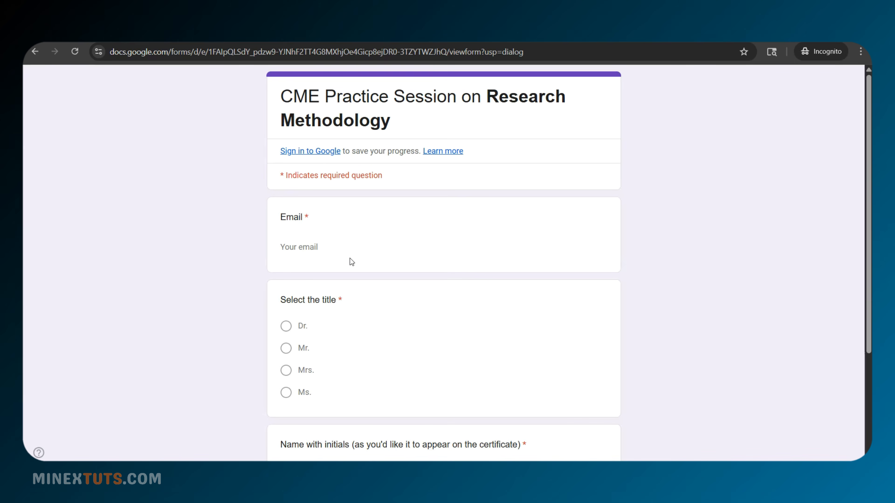
left_click(321, 247)
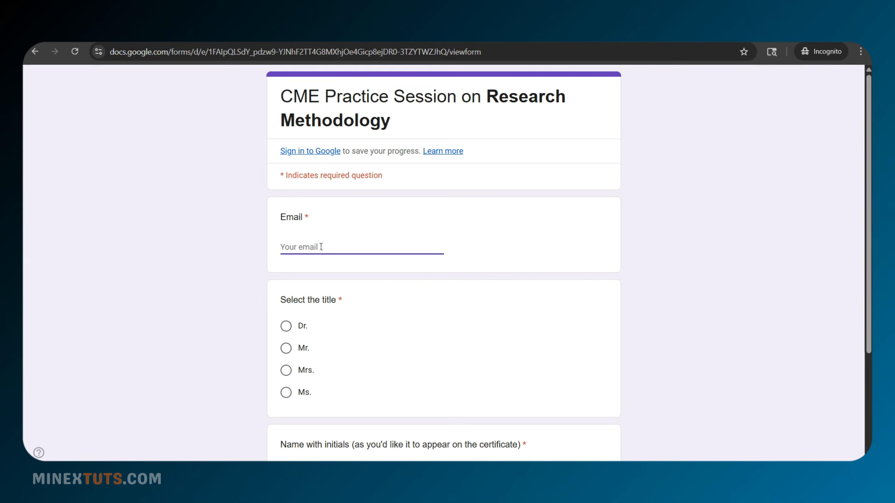
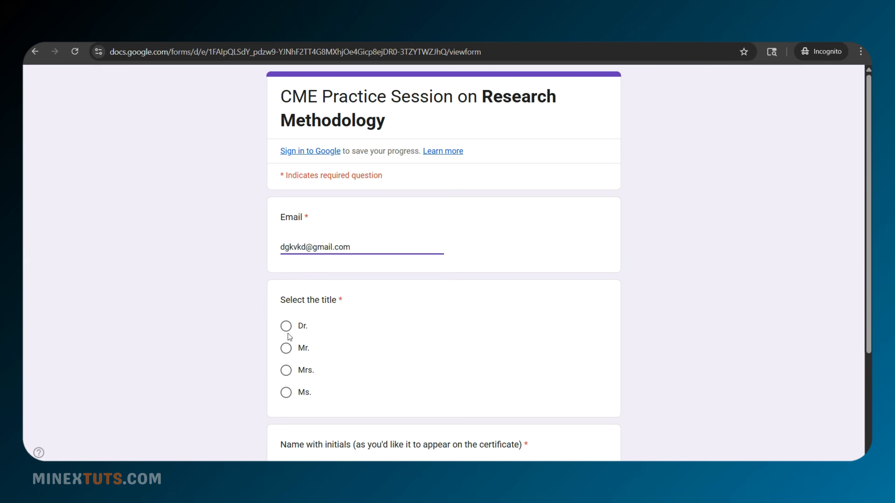
- Submit a test response with an email address, title Mr. and a name with initials
left_click(286, 347)
scroll(290, 336, "down", 4)
left_click(320, 325)
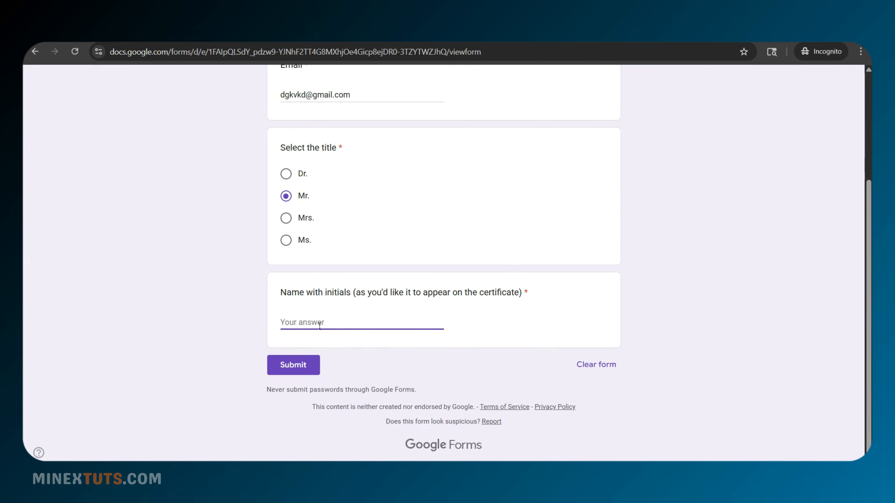
type("Sa")
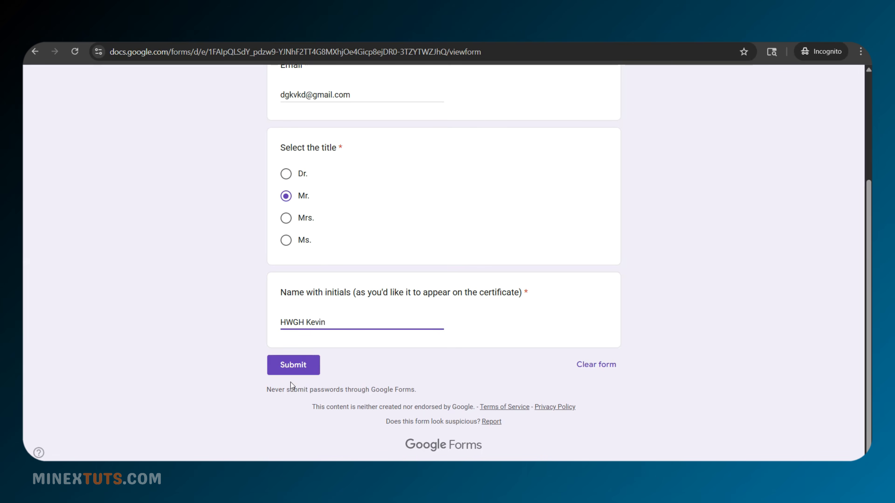
left_click(291, 373)
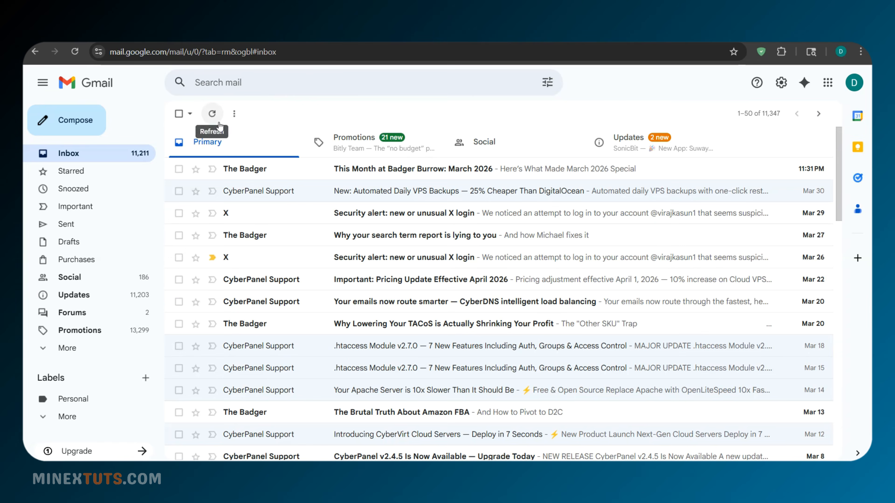
left_click(217, 122)
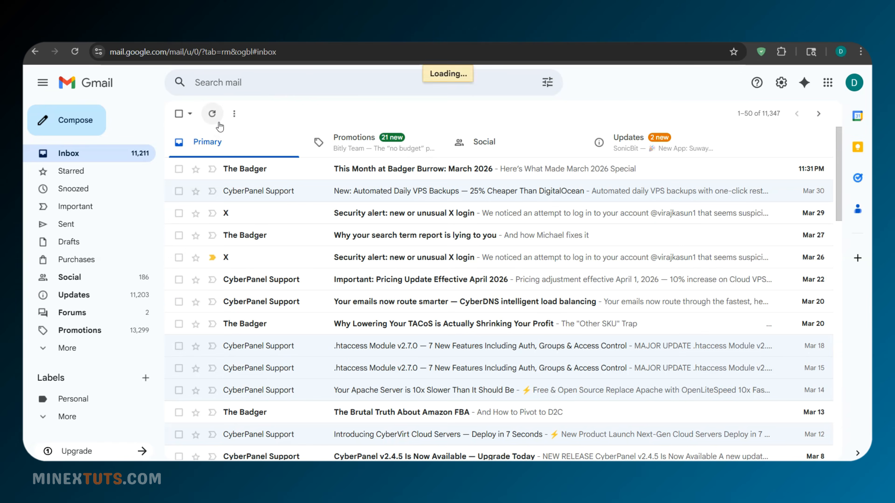
- Open the new e-certificate email and view its 'E Certificate of Research Methodology.pdf' attachment
left_click(218, 122)
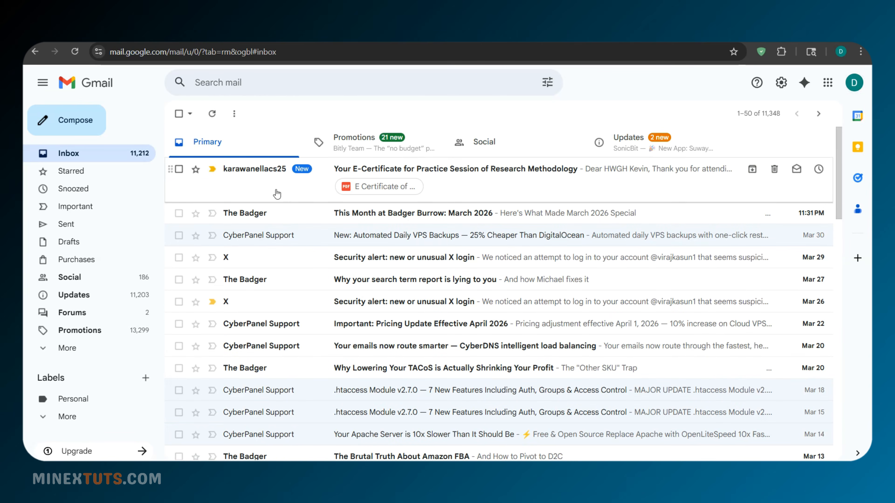
left_click(277, 194)
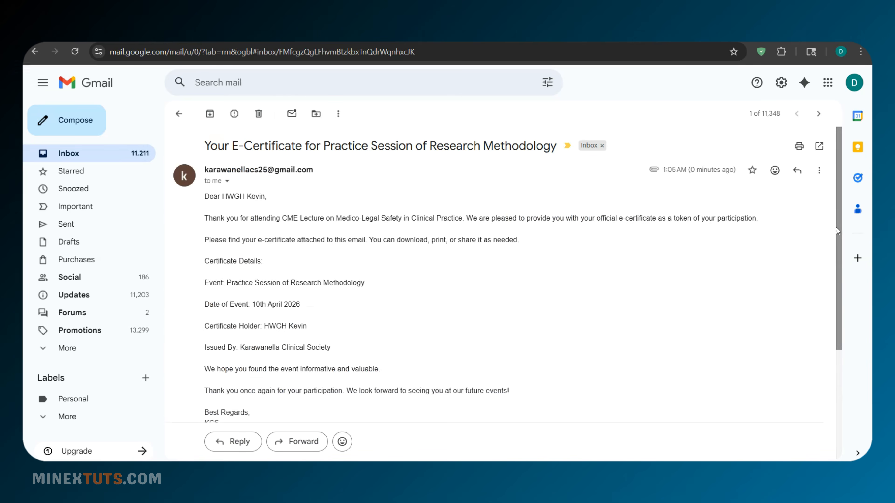
left_click_drag(836, 227, 789, 355)
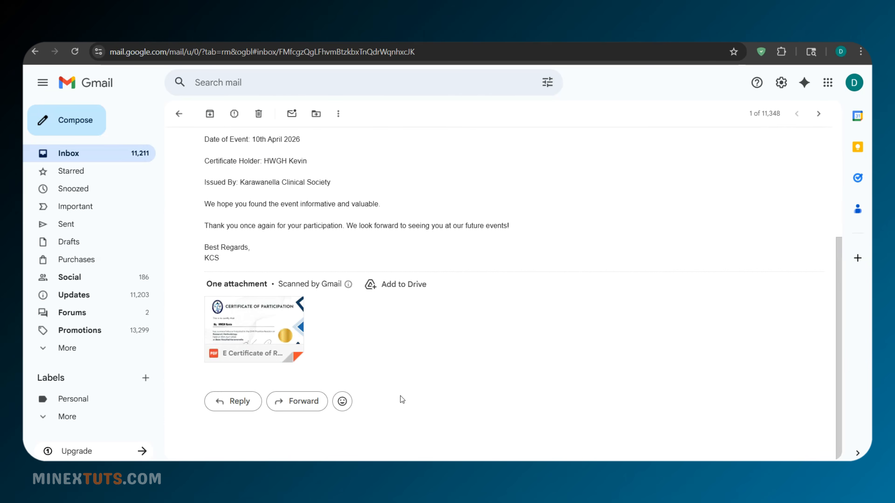
left_click(271, 326)
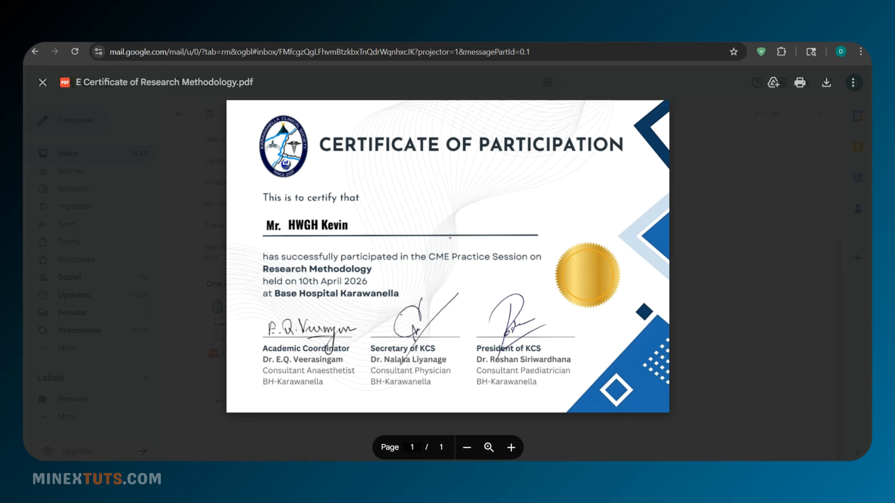
- Check the PDF viewer's extra actions, then close the certificate preview
left_click(853, 82)
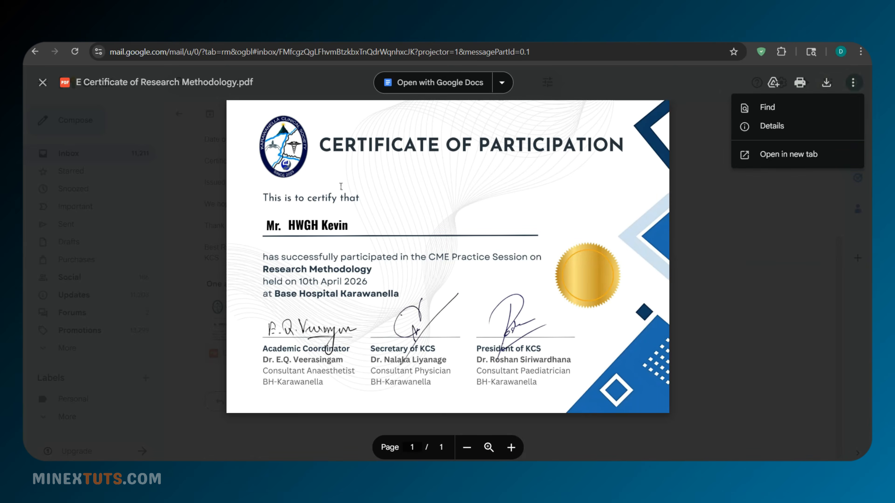
left_click(42, 83)
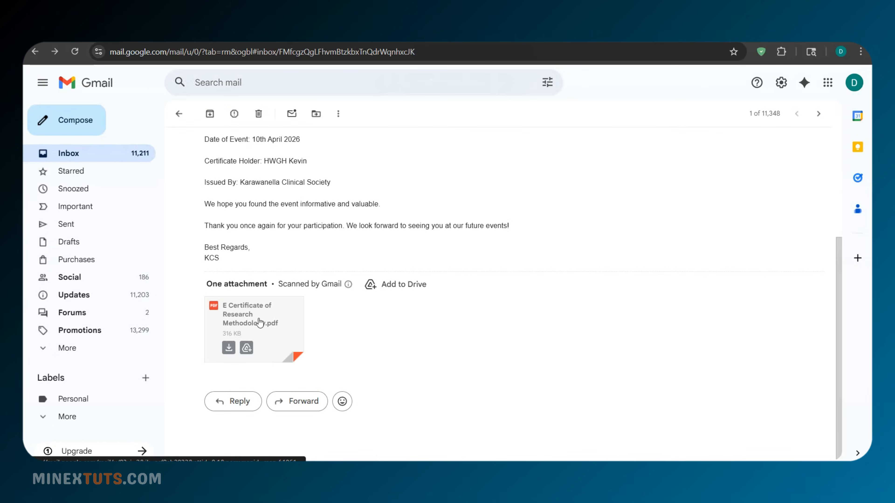
scroll(837, 299, "up", 5)
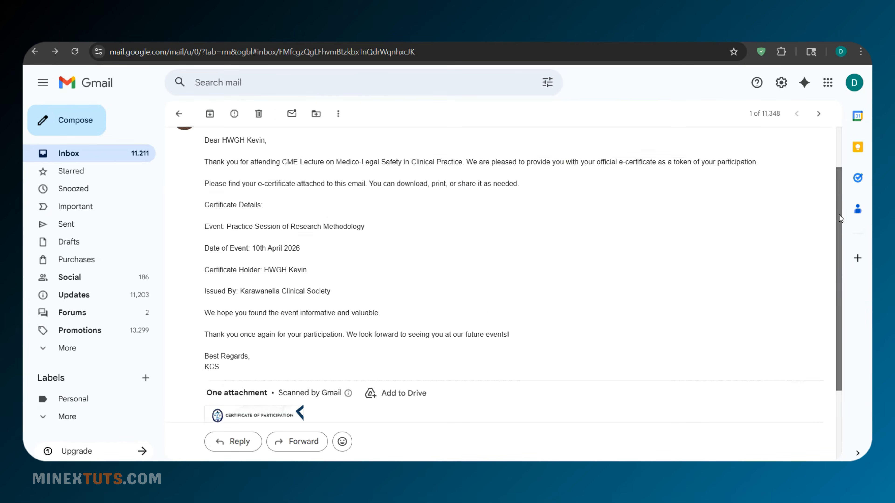
scroll(834, 258, "down", 5)
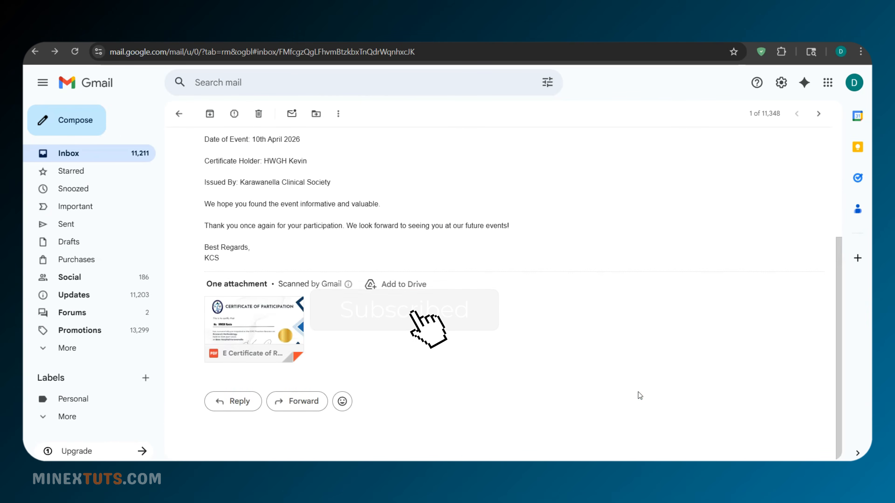
- Reopen the certificate PDF, dismiss its extra actions list, and close the viewer again
left_click(266, 331)
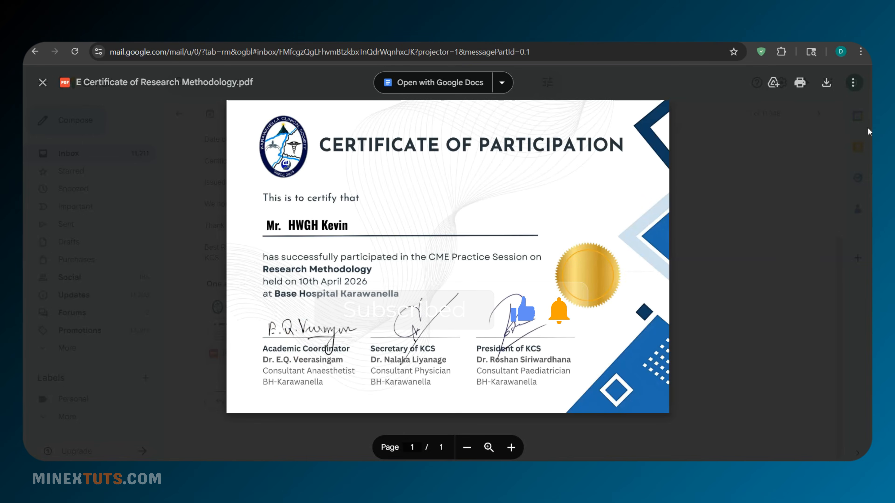
left_click(855, 84)
left_click(114, 284)
left_click(41, 83)
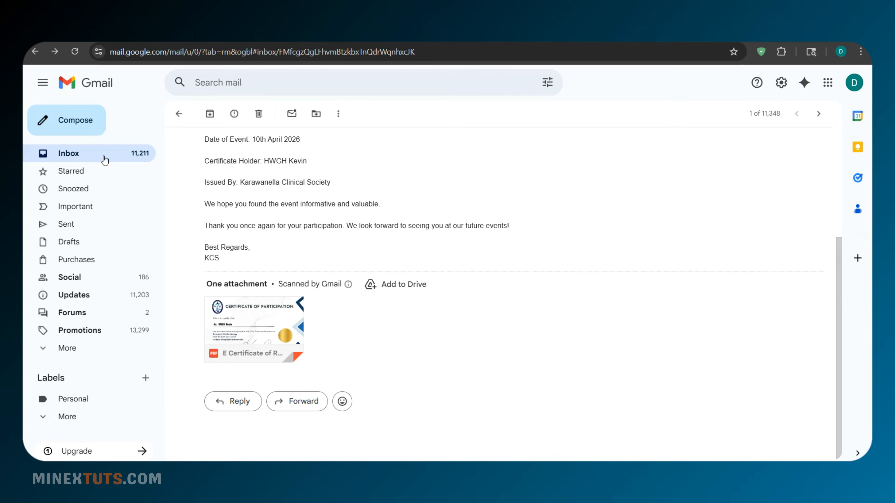